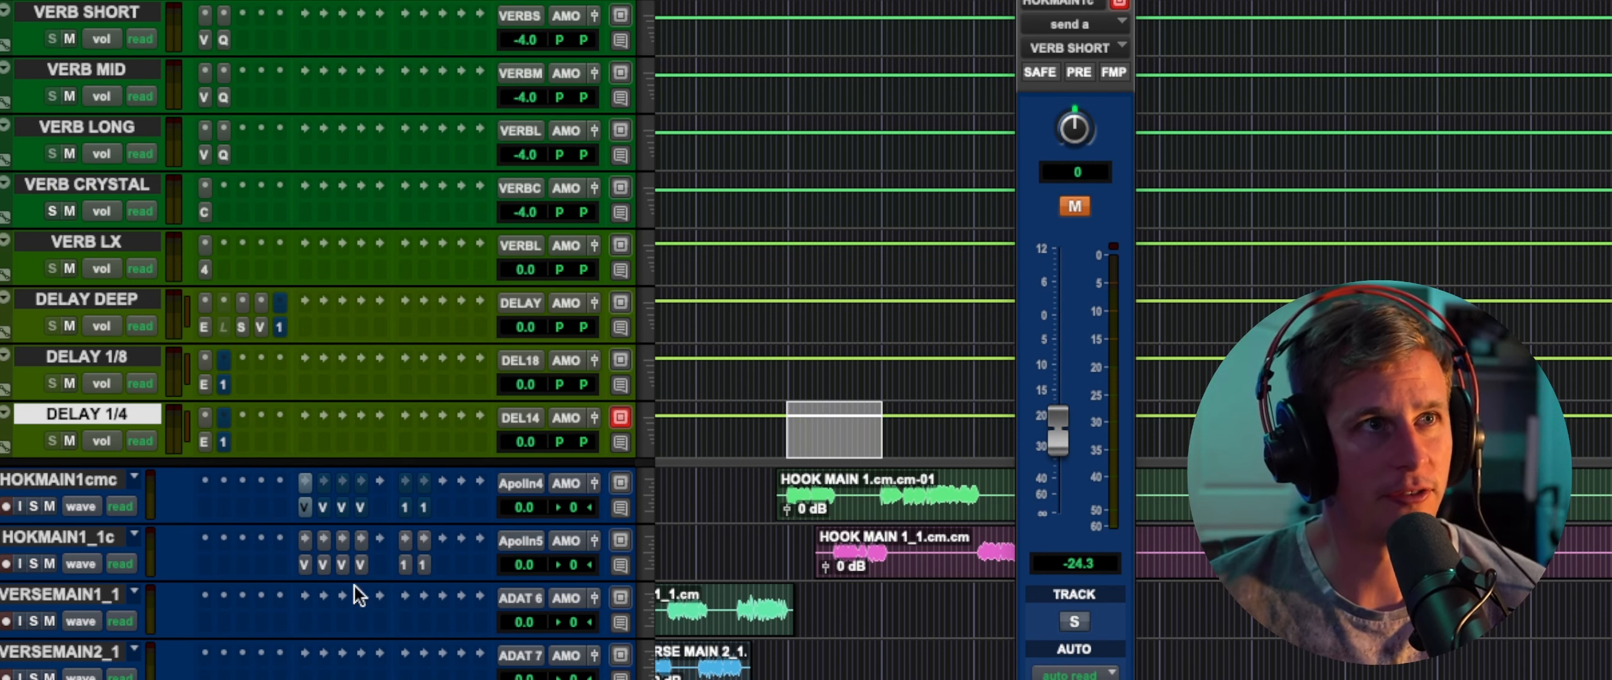
- Mute the reverb and delay sends on the HOKMAIN1_1c track
click(305, 565)
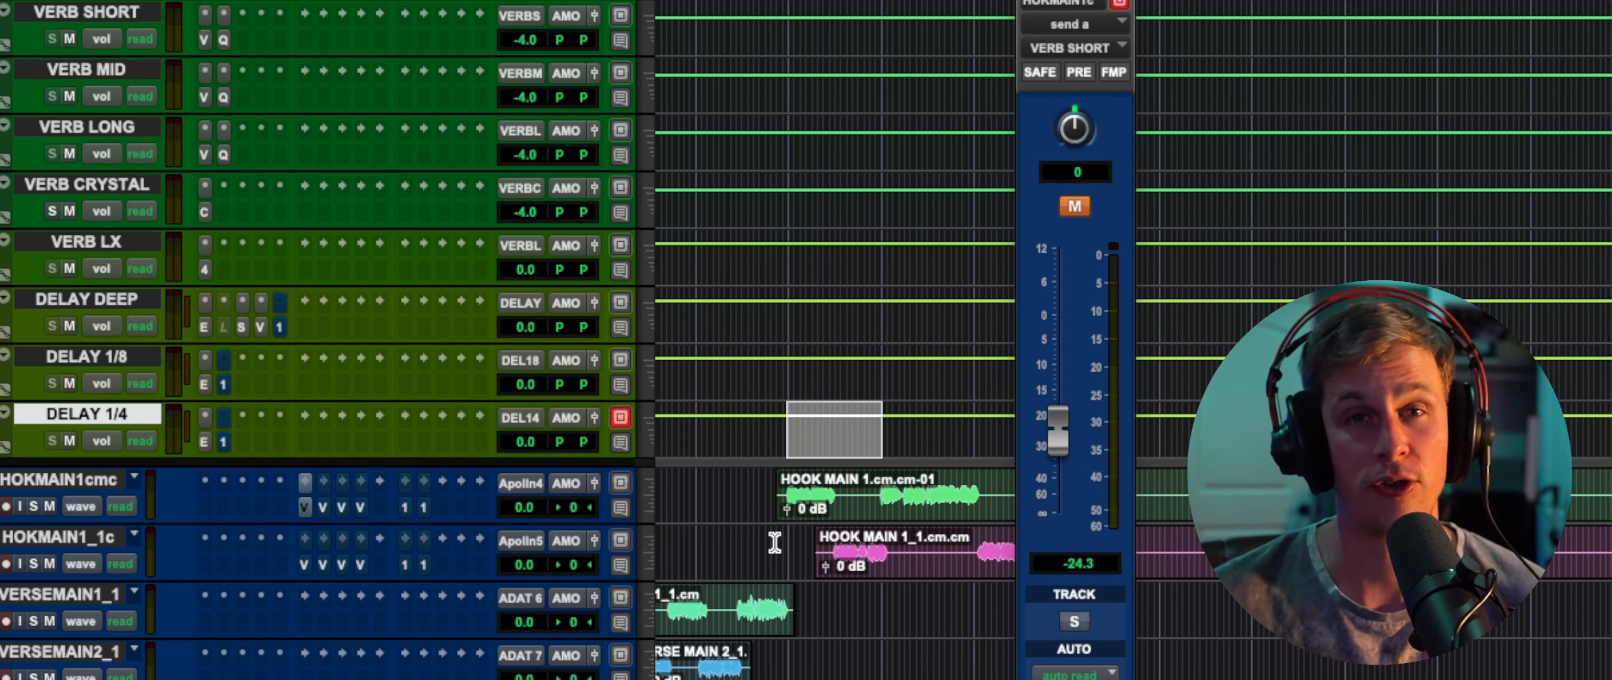
key(space)
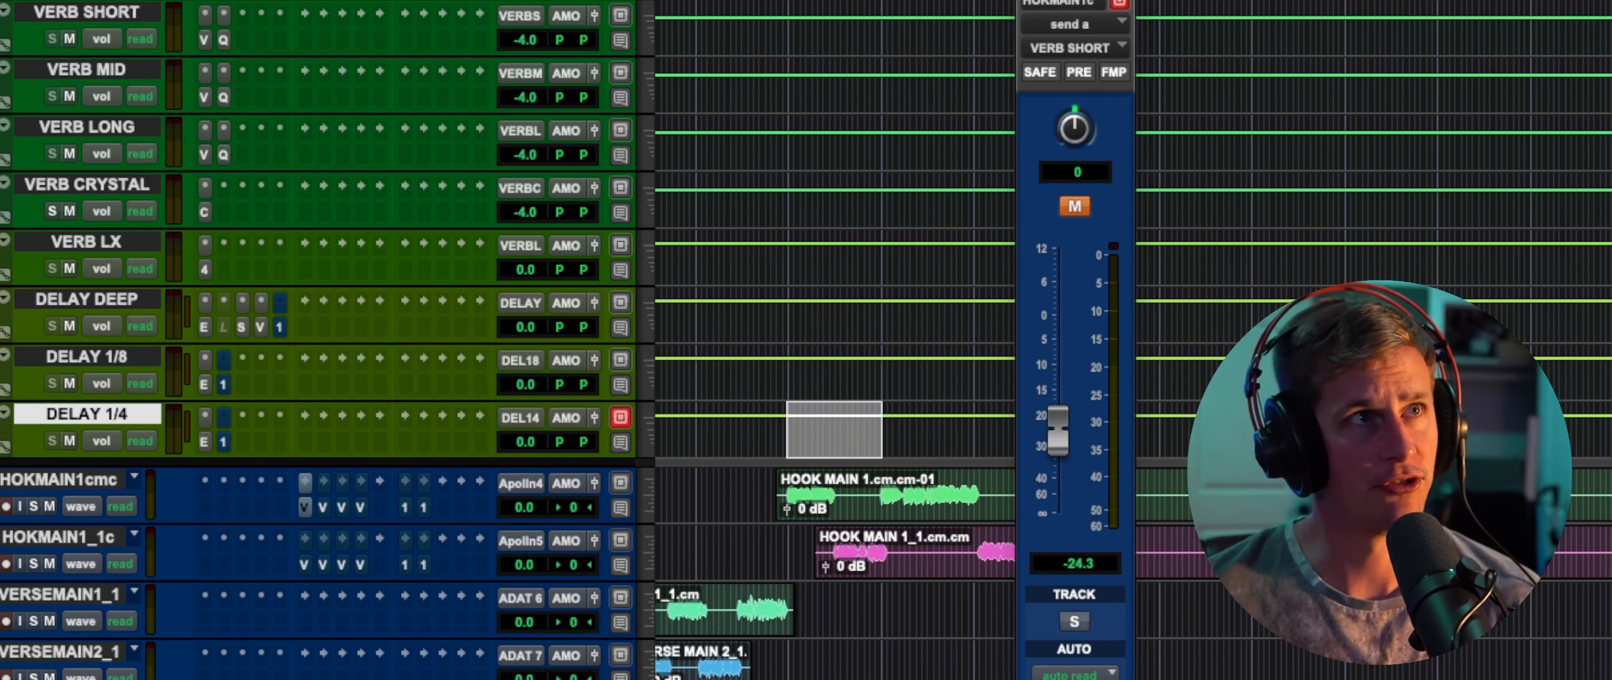
- Select the effects return tracks one by one to review them: VERB SHORT, VERB MID, VERB LONG, VERB CRYSTAL, DELAY 1/8 and DELAY 1/4
click(78, 17)
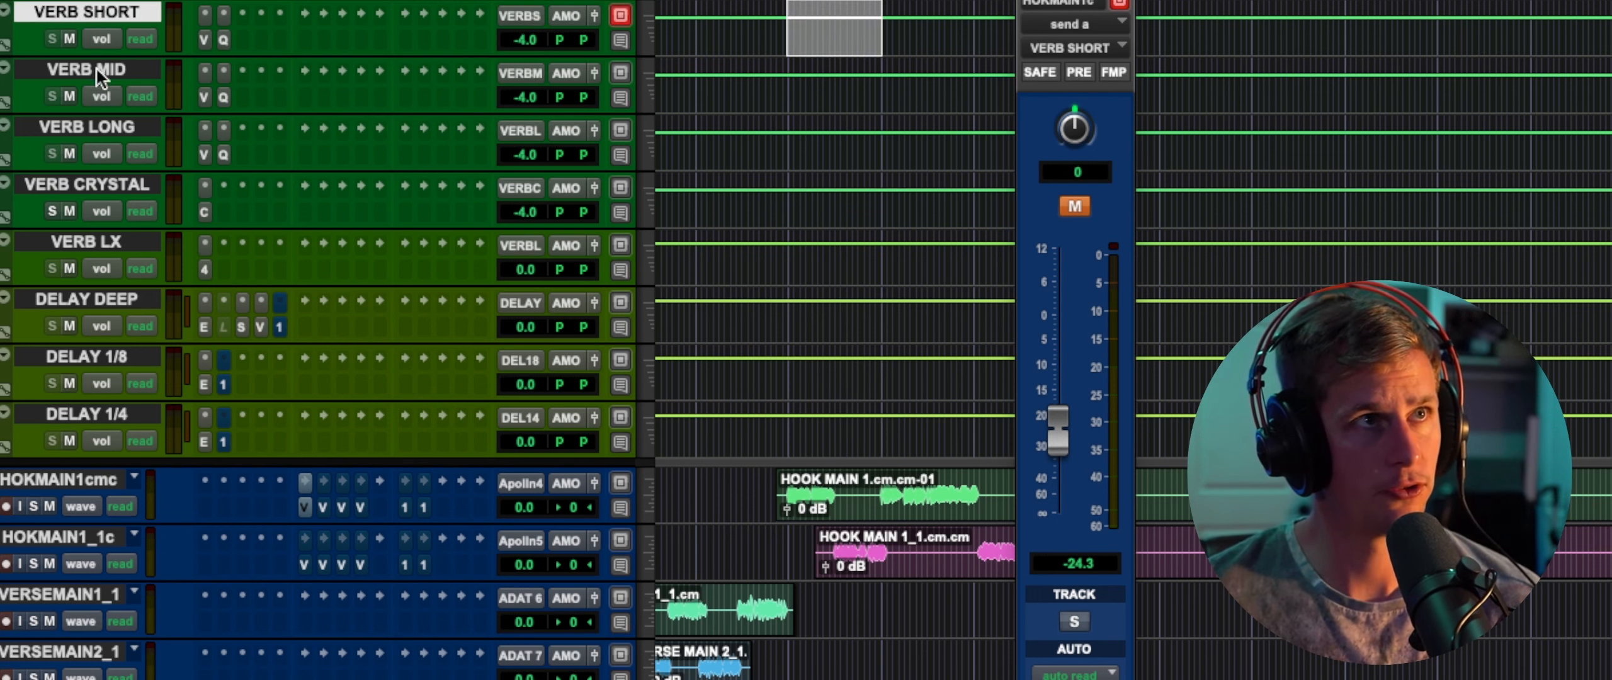
click(76, 70)
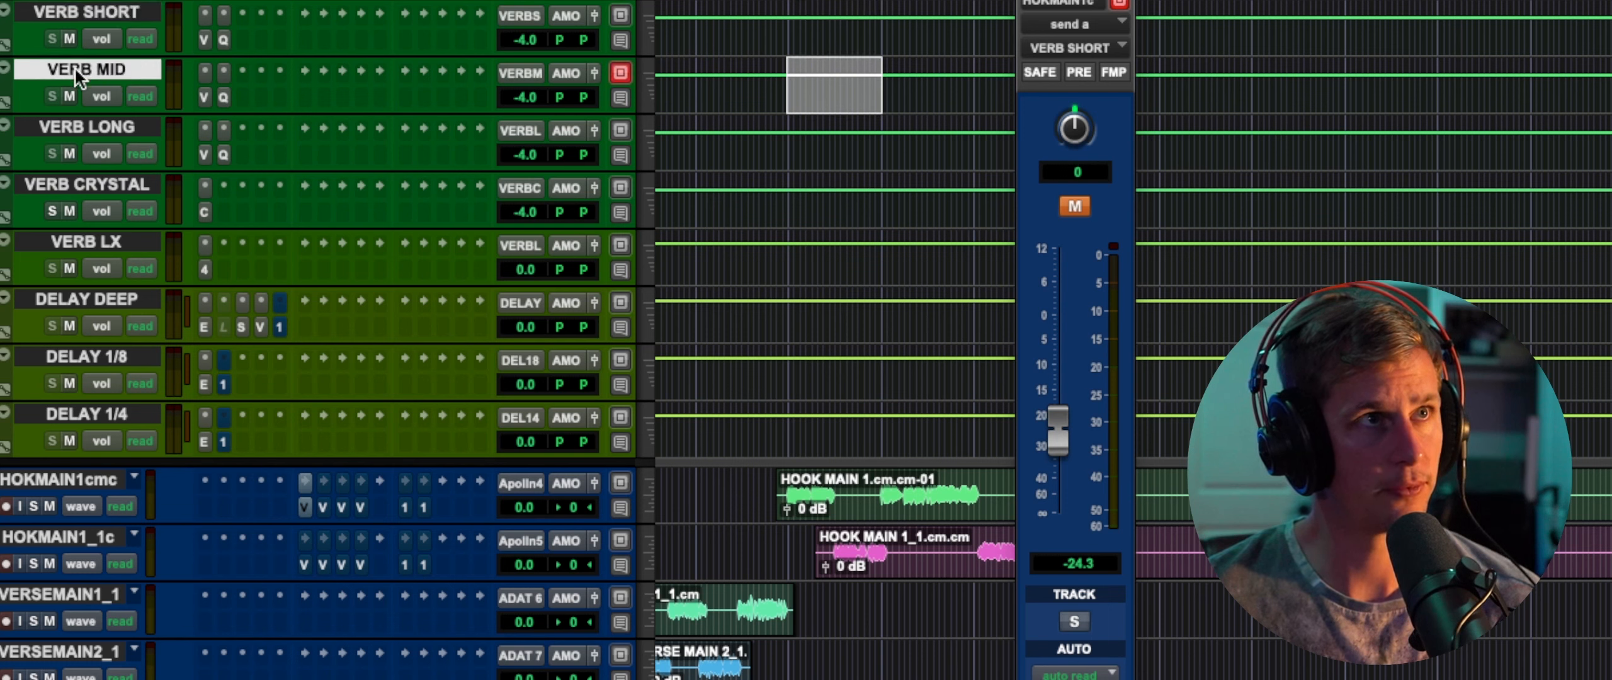
click(98, 123)
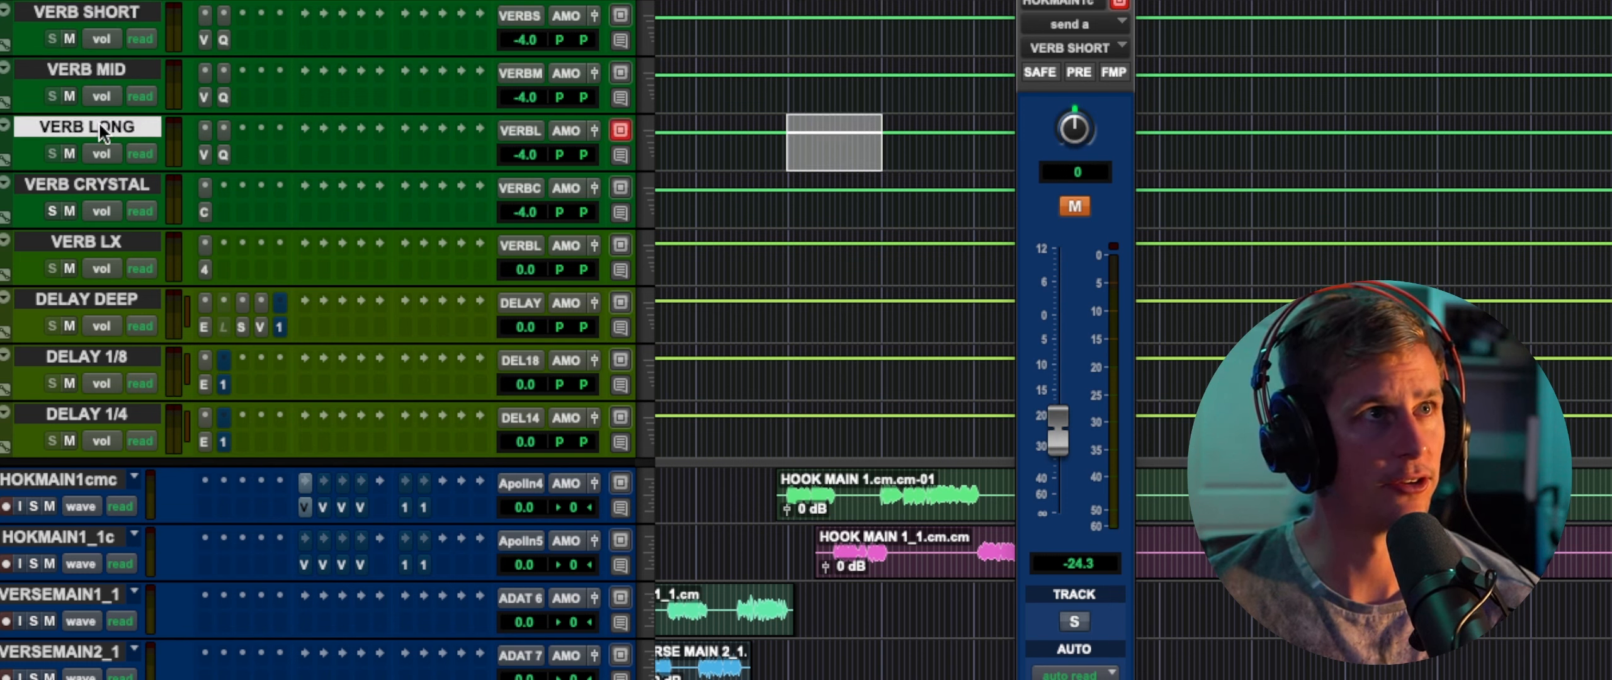
click(83, 183)
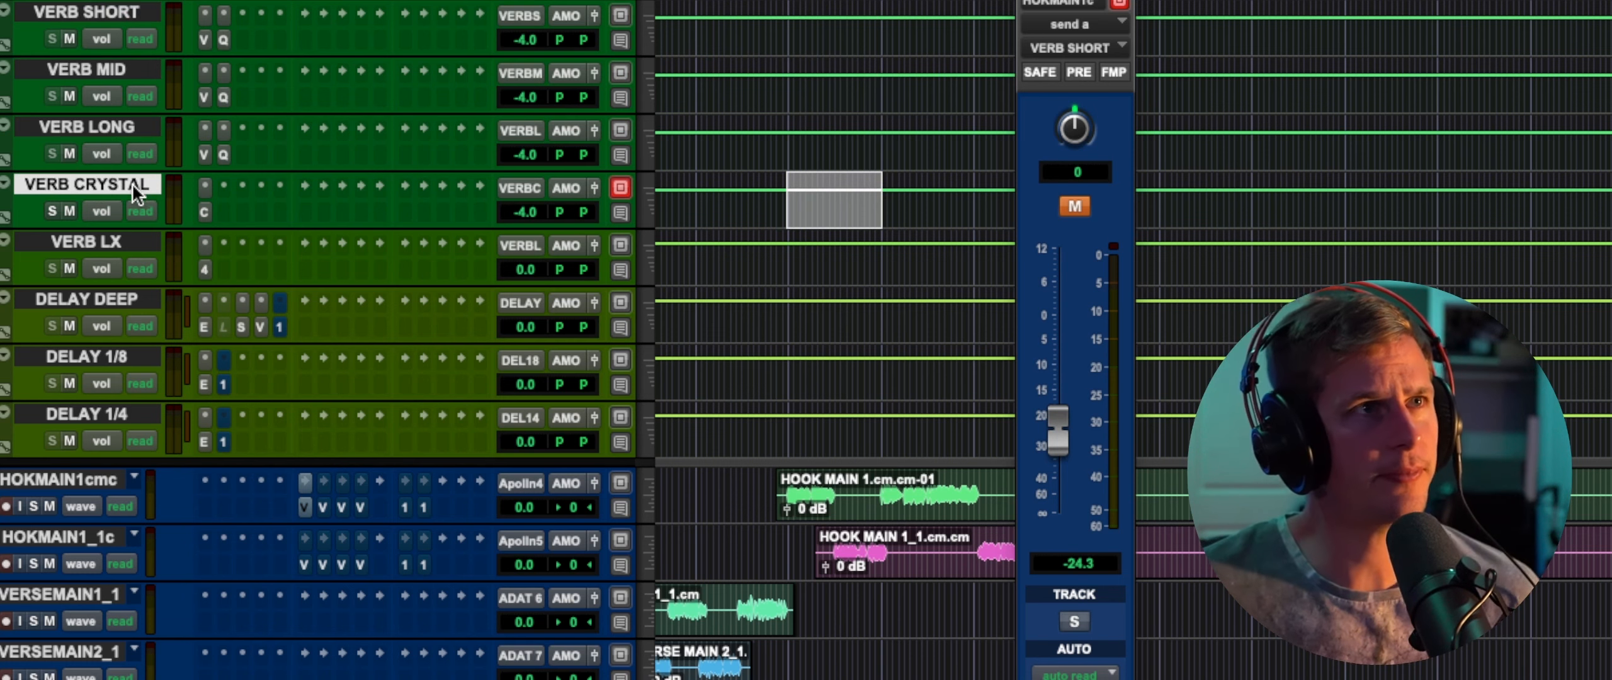
click(113, 356)
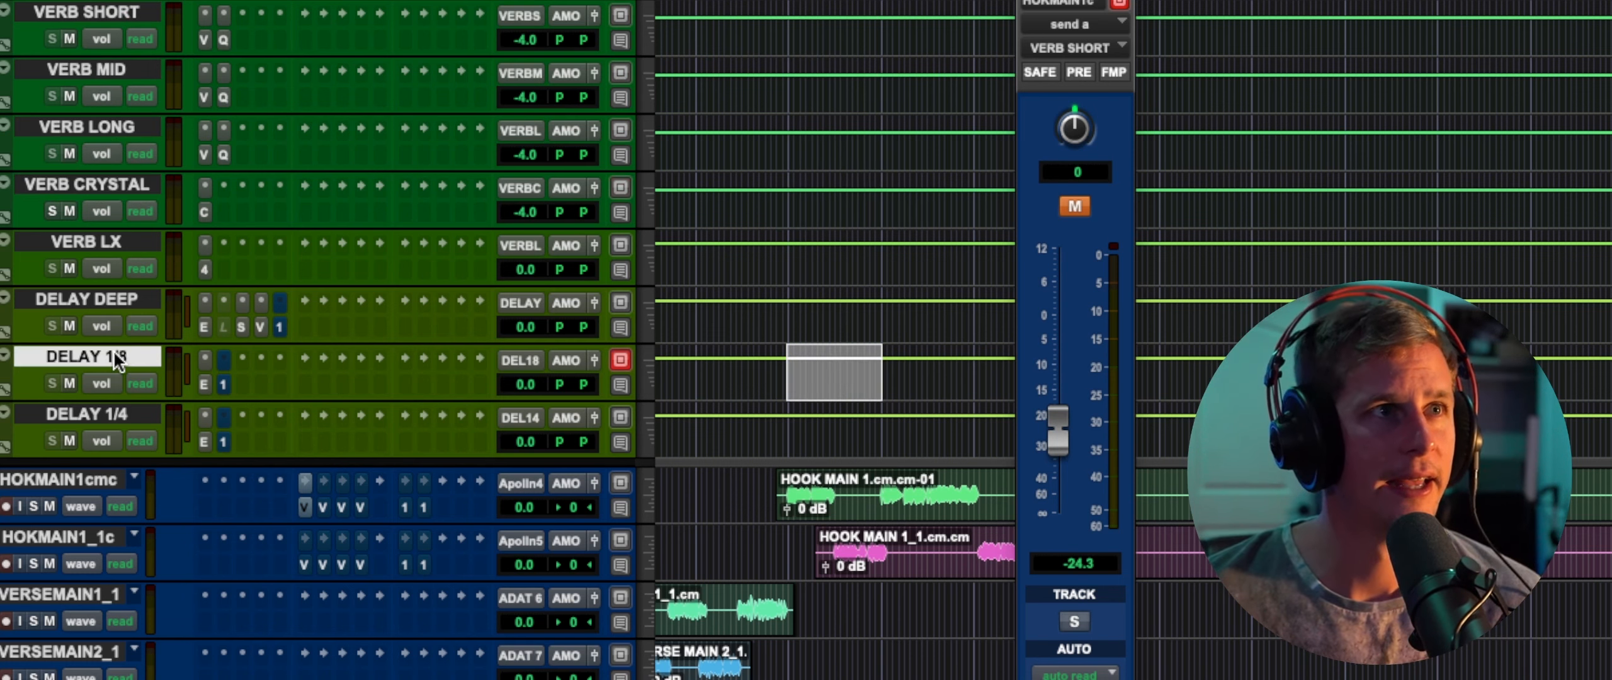
click(72, 416)
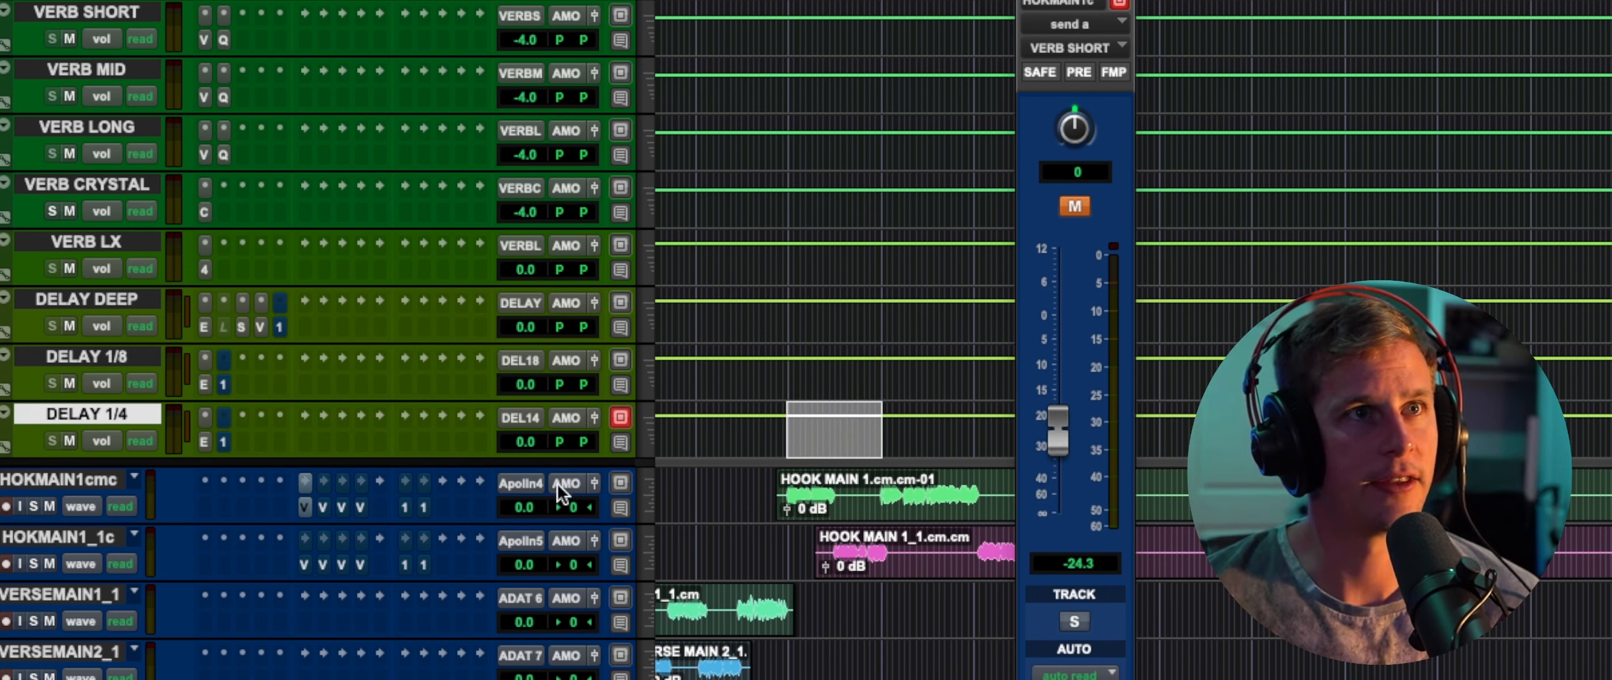
- Play the first phrase of the HOOK MAIN 1 clip while activating the four reverb sends and two delay sends on HOKMAIN1cmc one by one
click(834, 482)
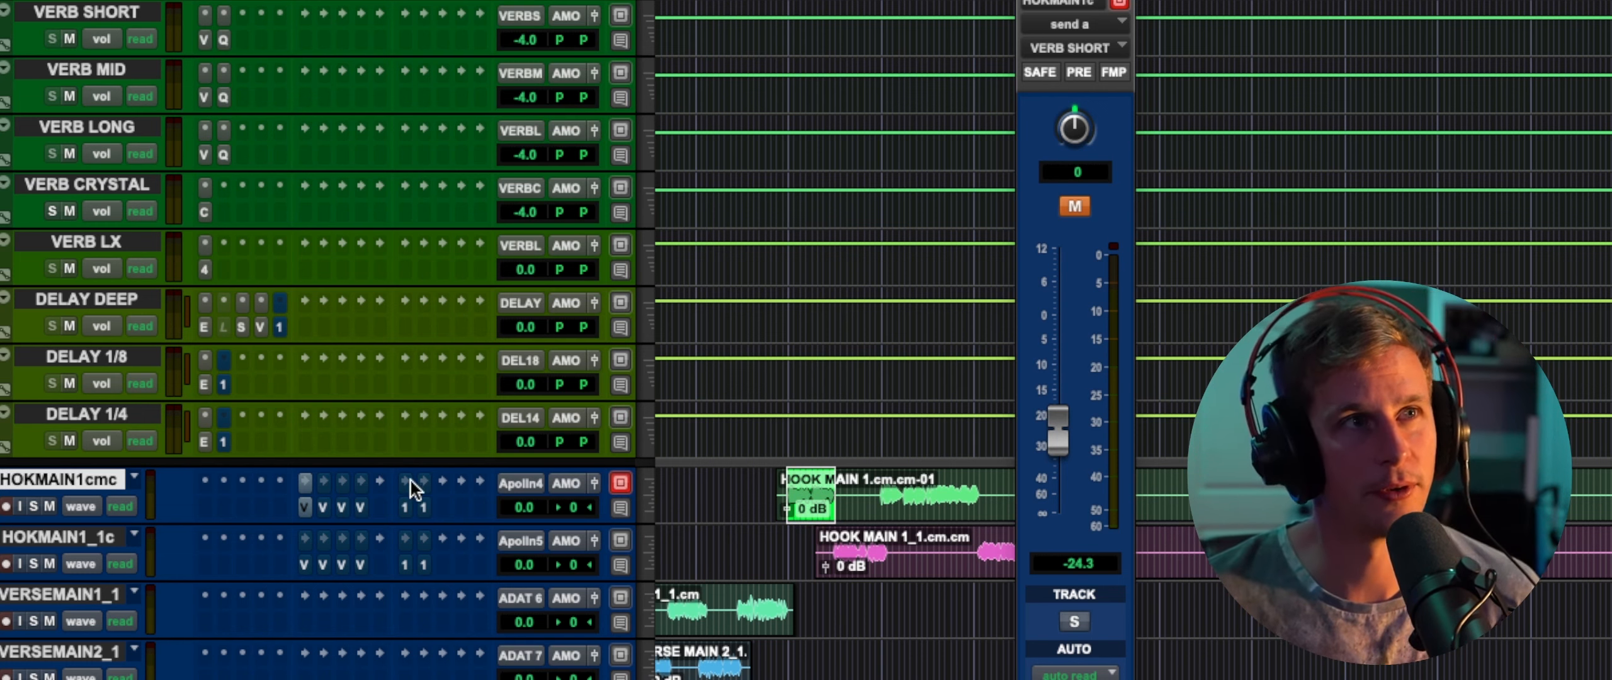
key(space)
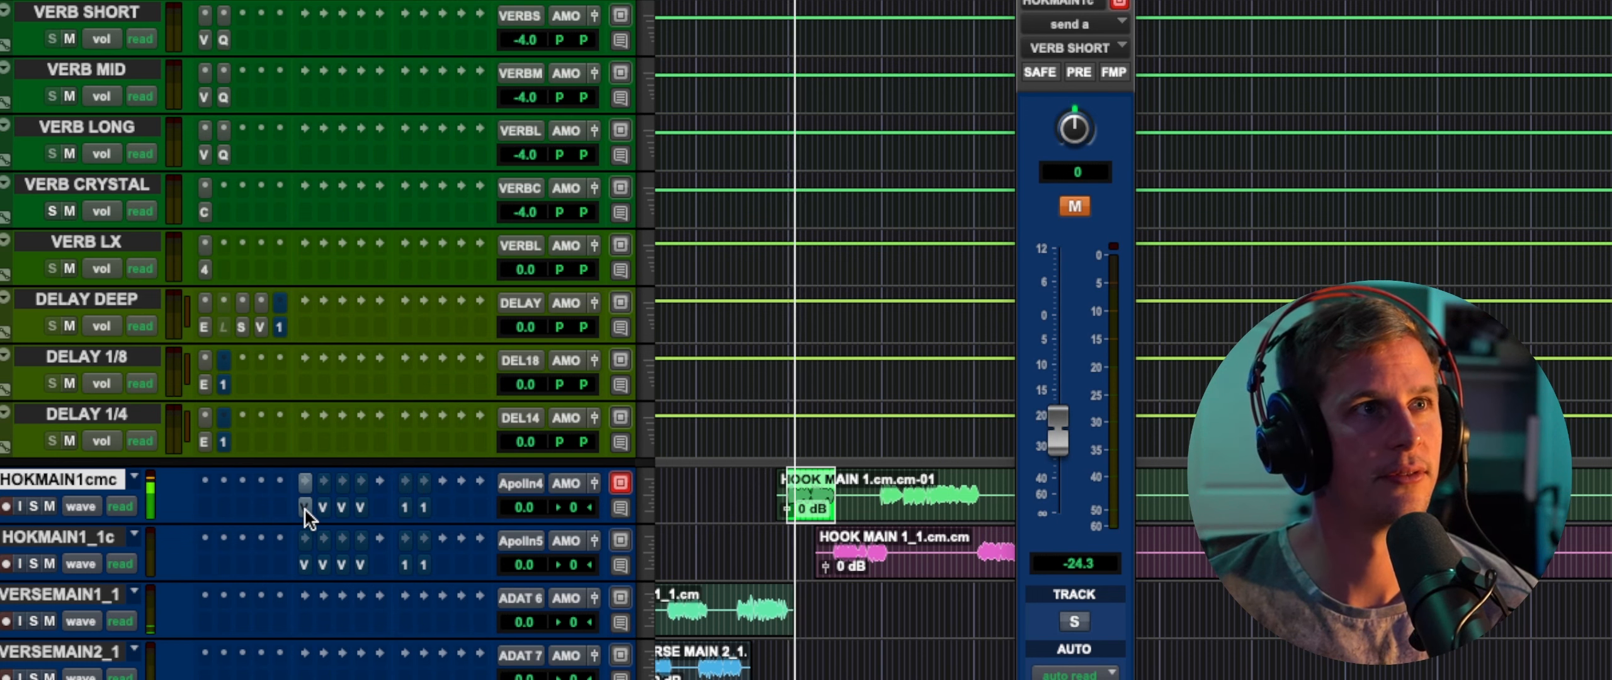
click(323, 507)
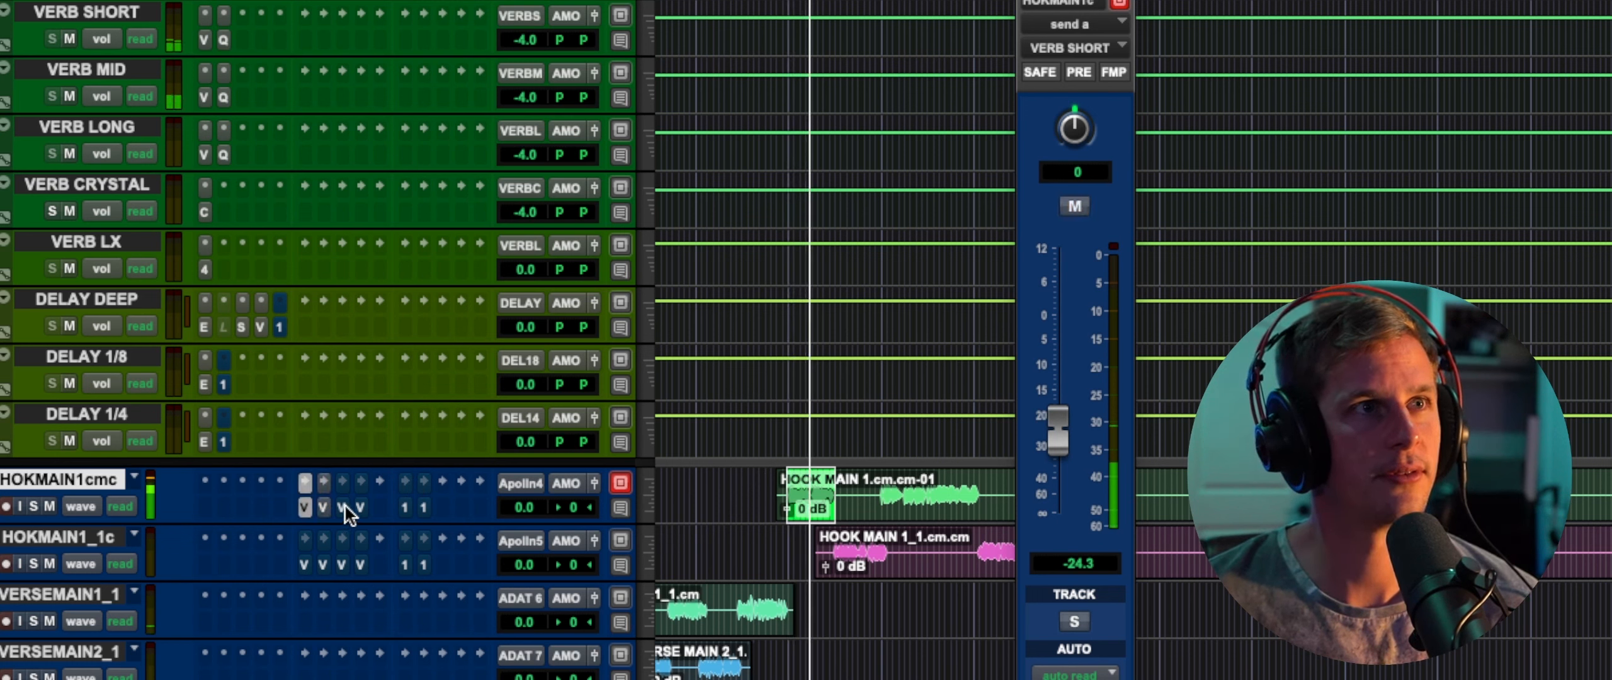
click(343, 505)
click(360, 506)
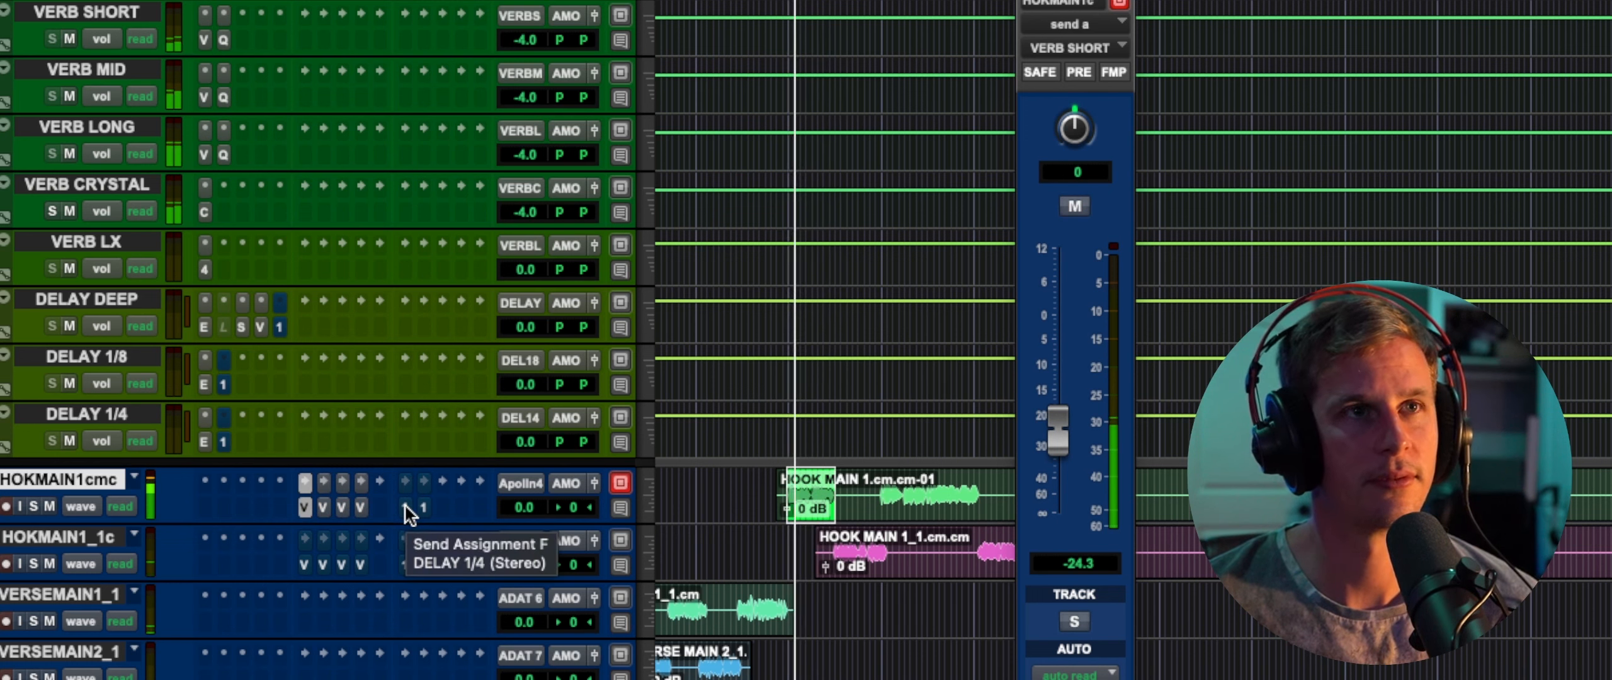
click(405, 507)
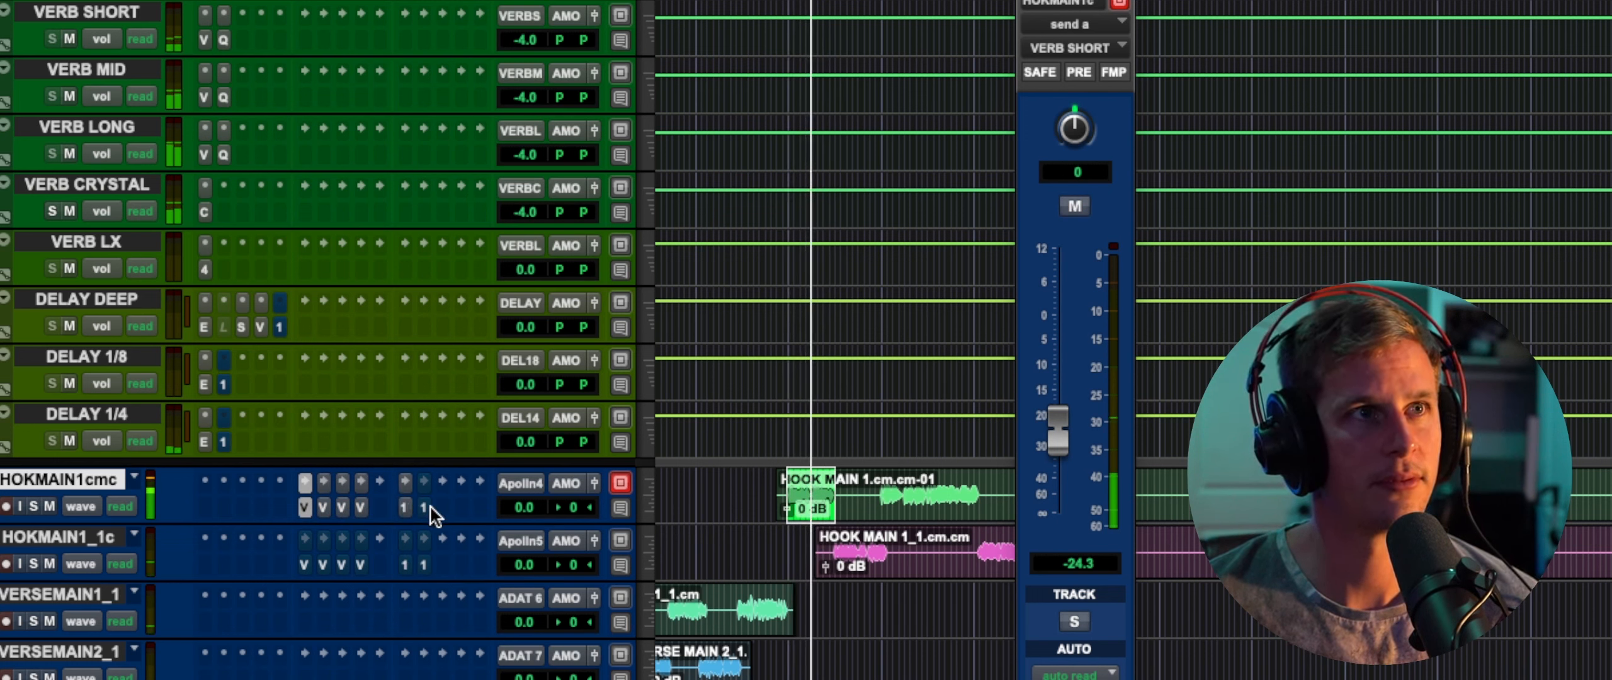
click(425, 508)
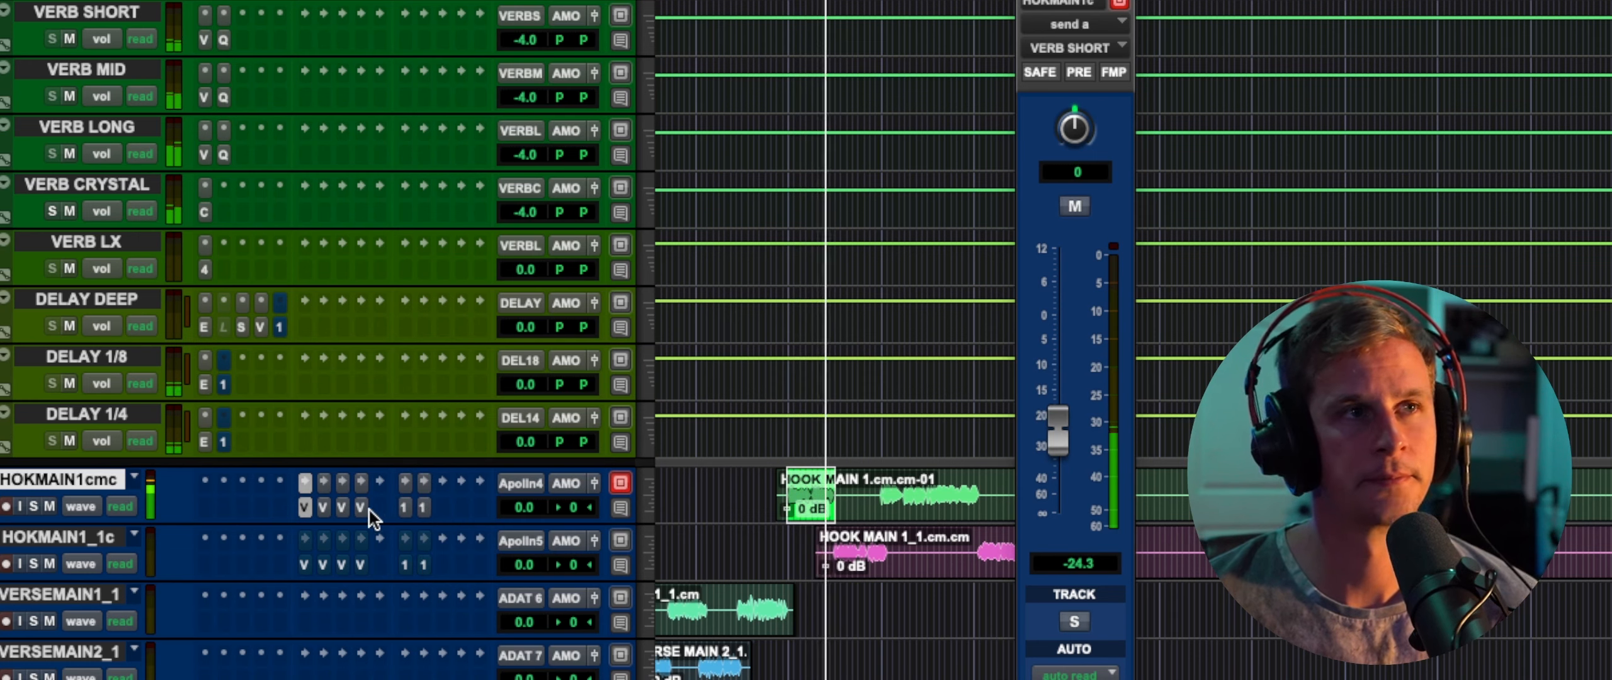
key(space)
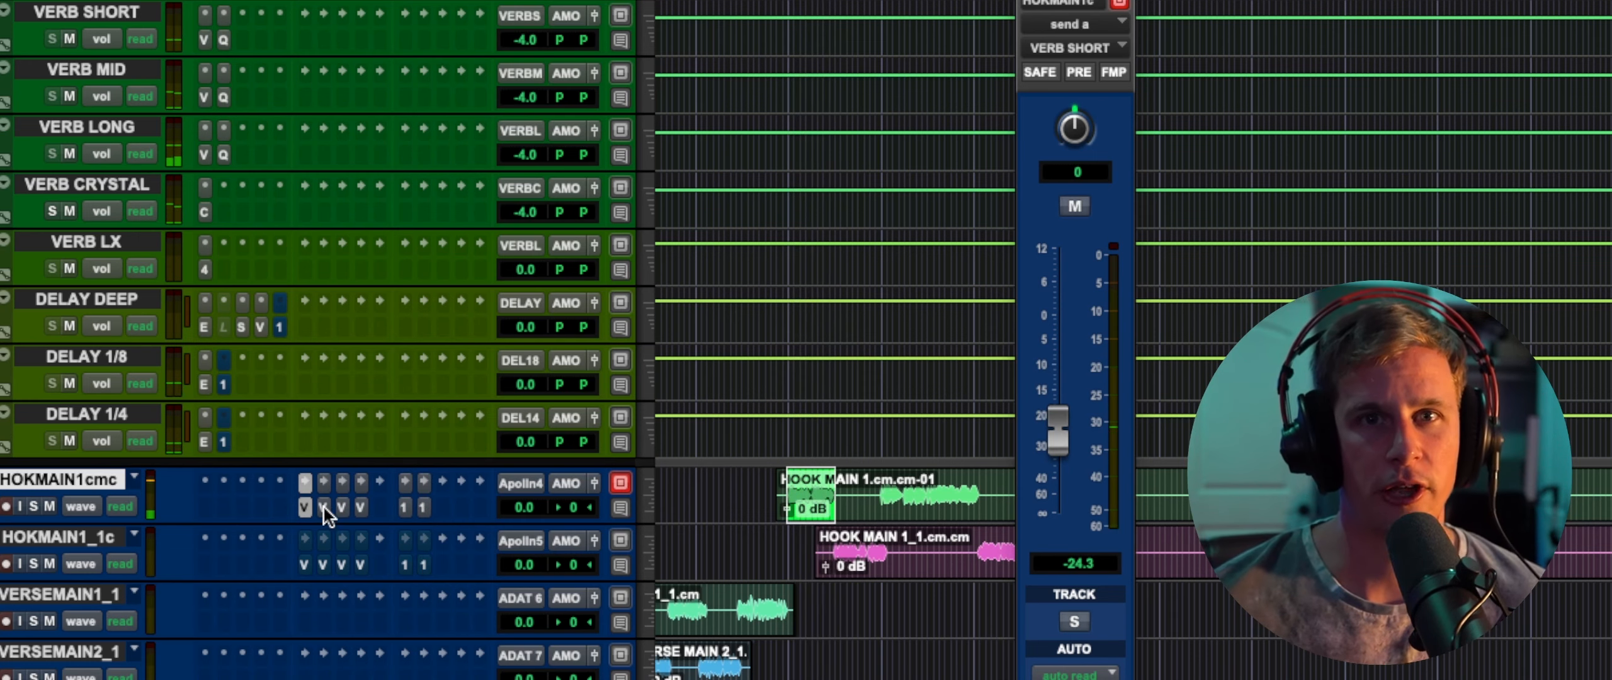
- Inspect the HOKMAIN1cmc sends to VERB MID and VERB SHORT and go through the four VERB return tracks
click(323, 506)
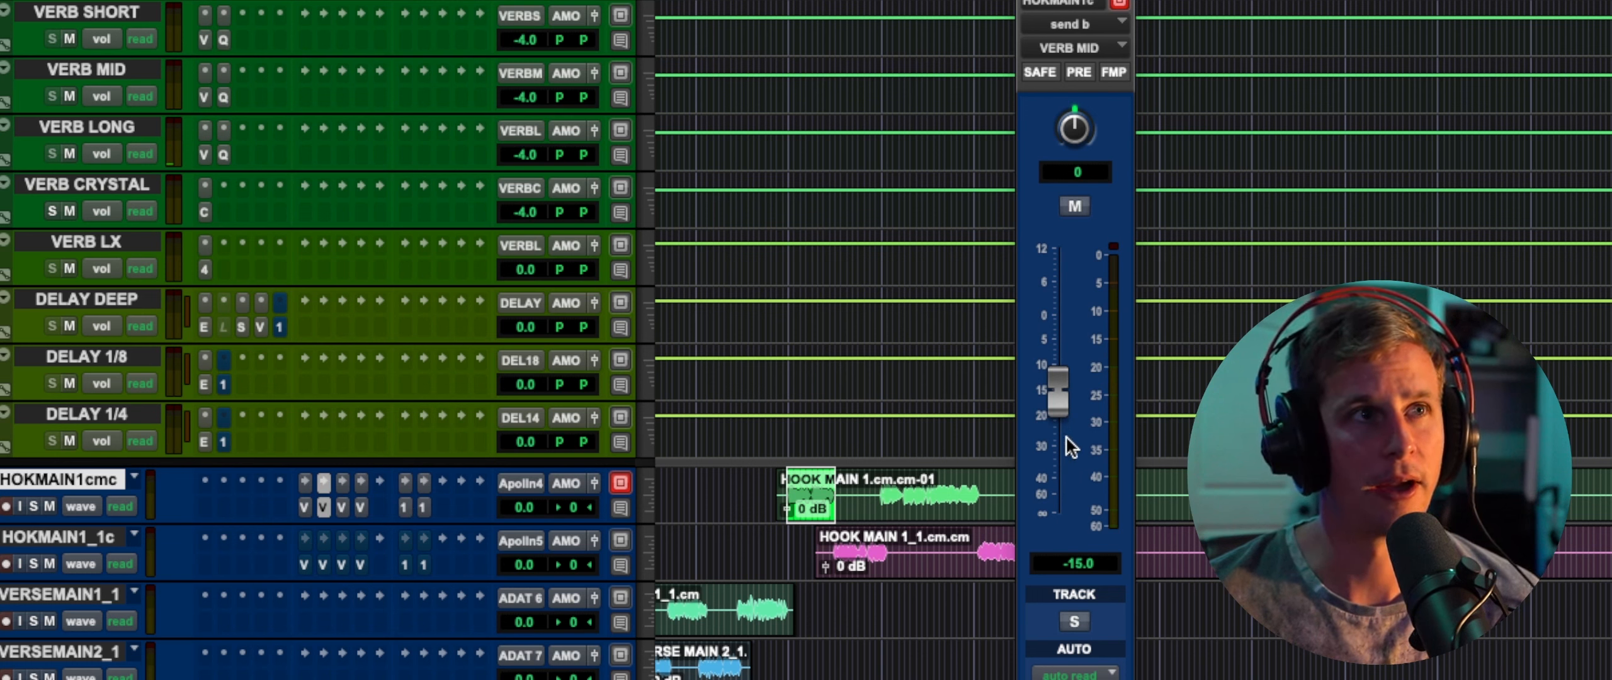
click(306, 506)
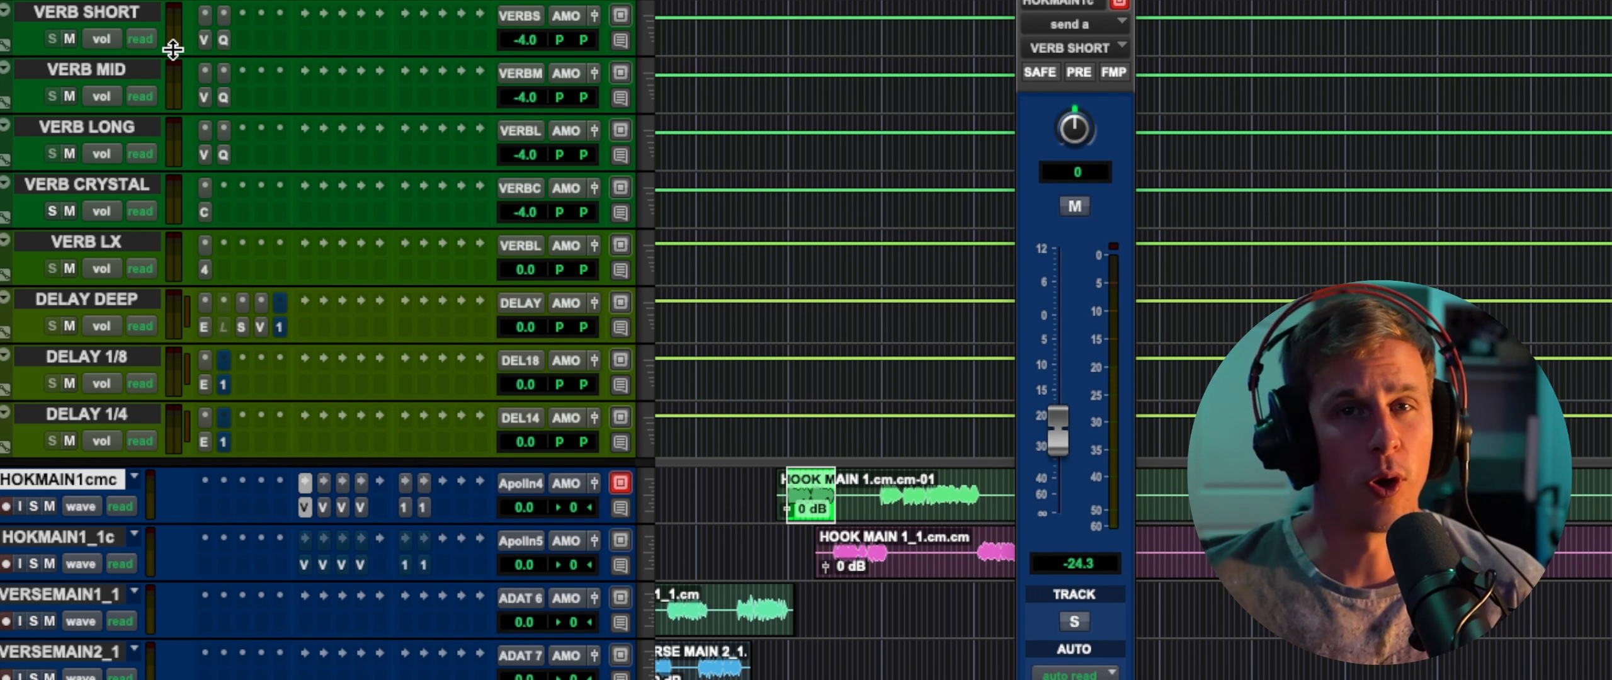
click(126, 12)
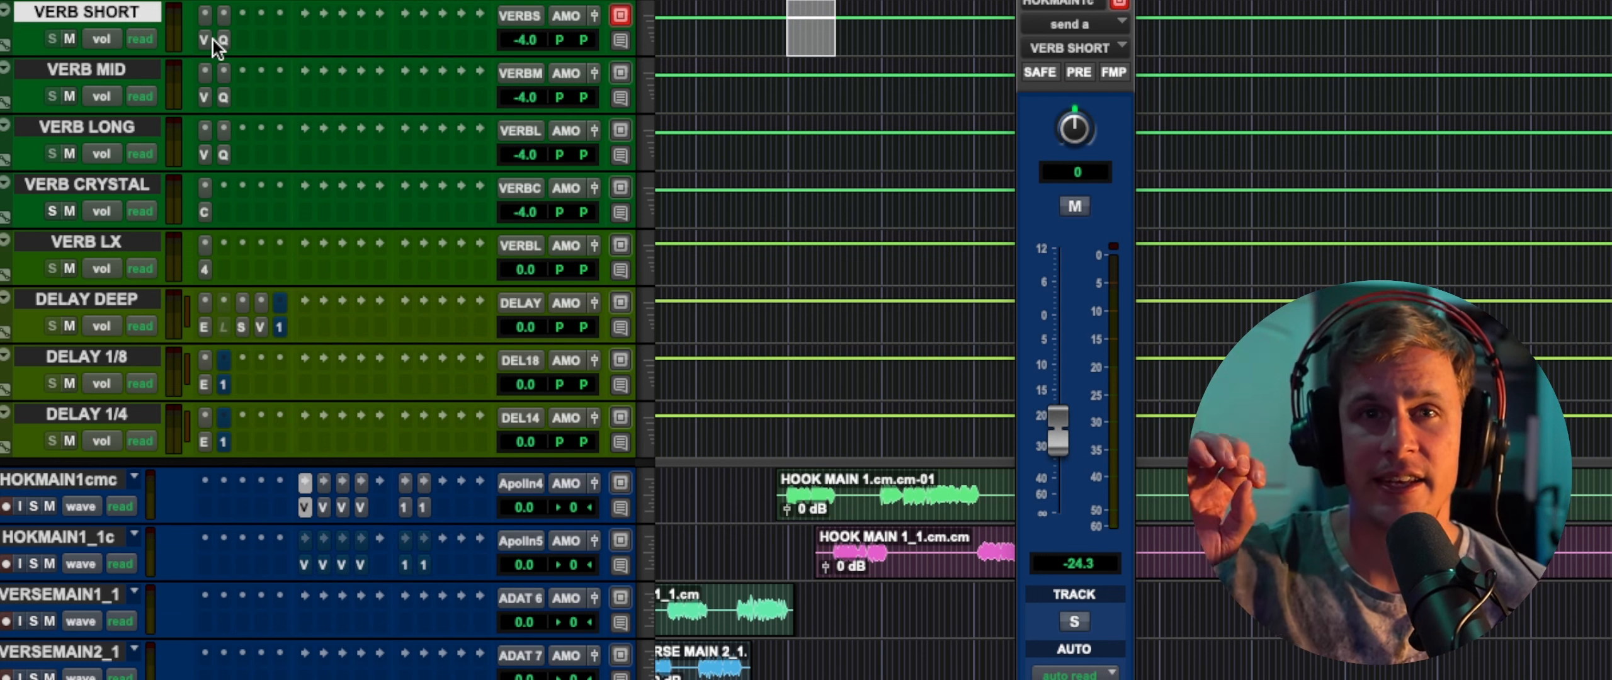
click(129, 67)
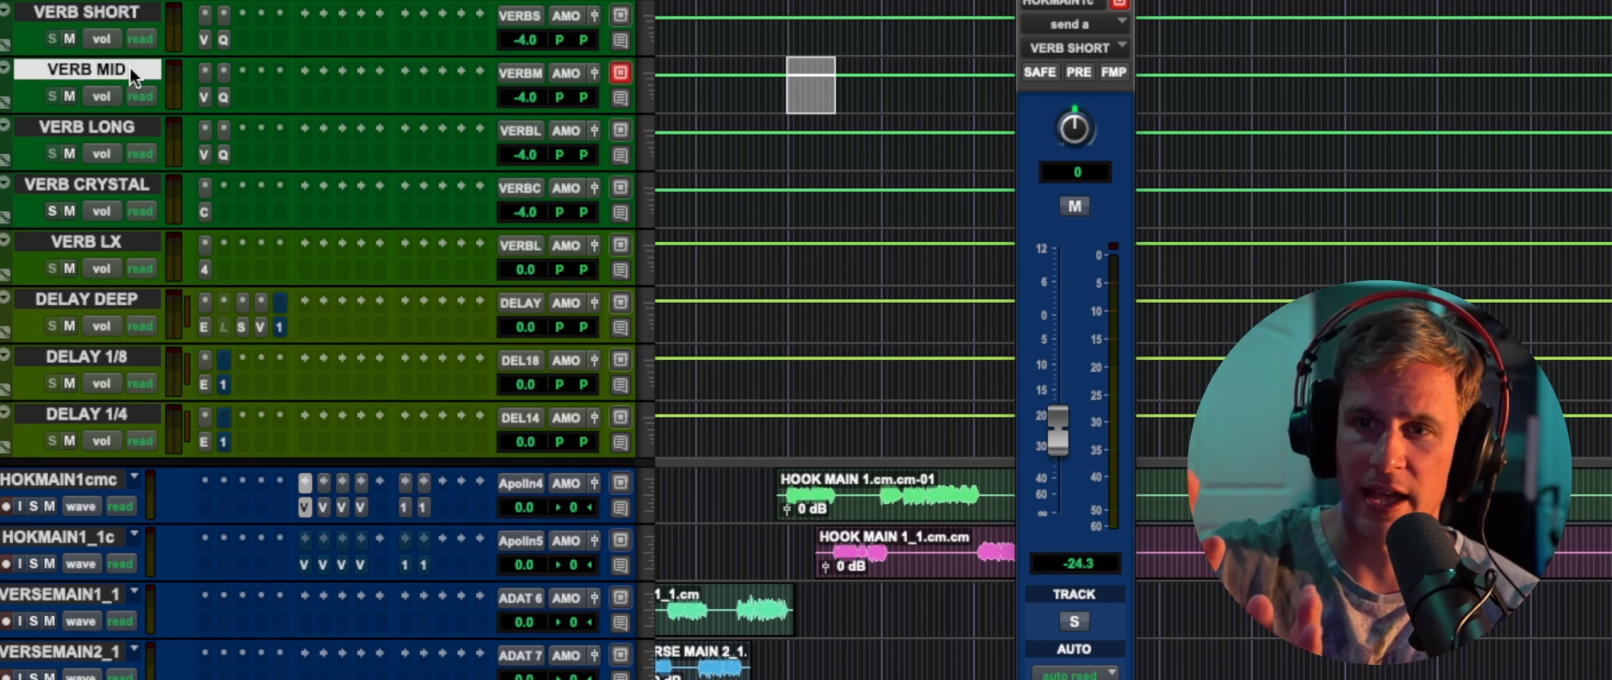
click(97, 129)
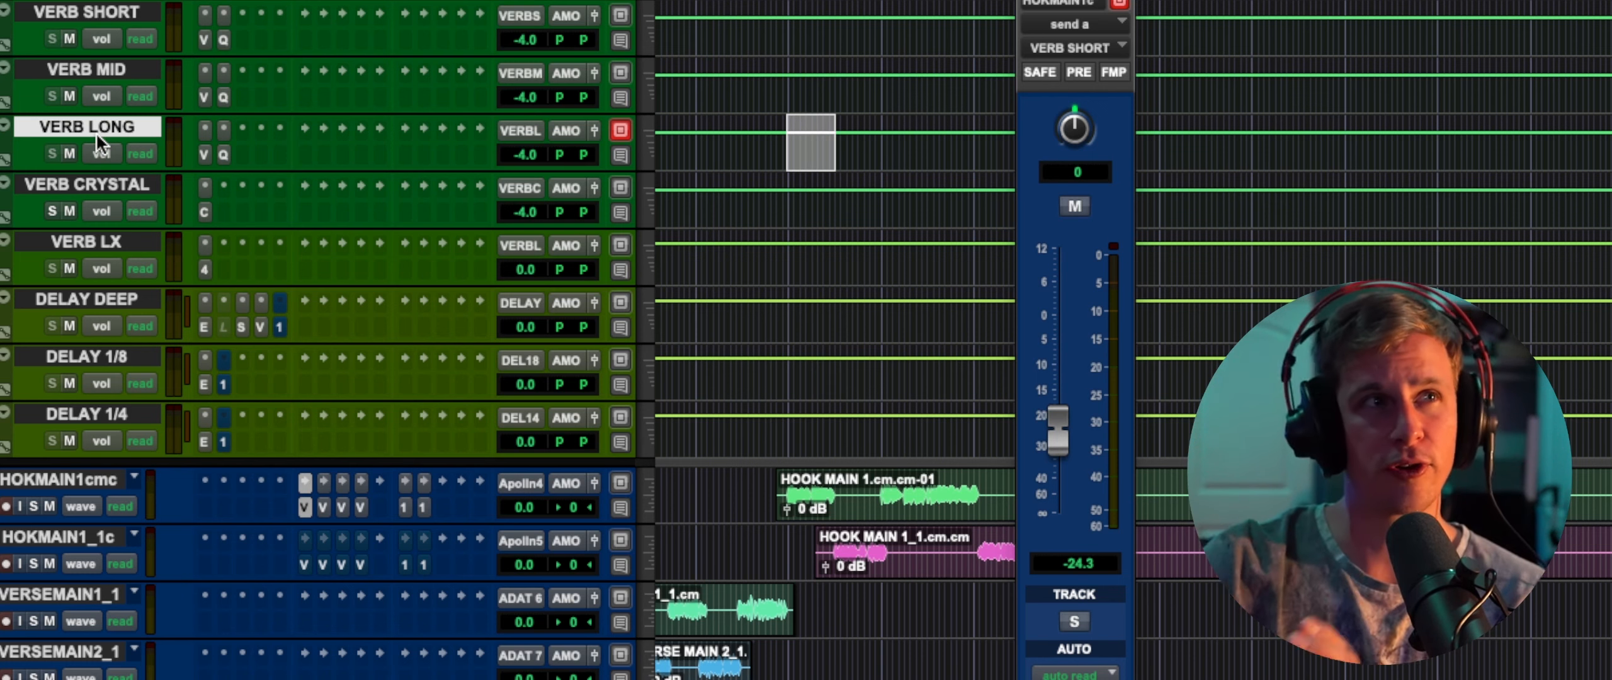
click(98, 181)
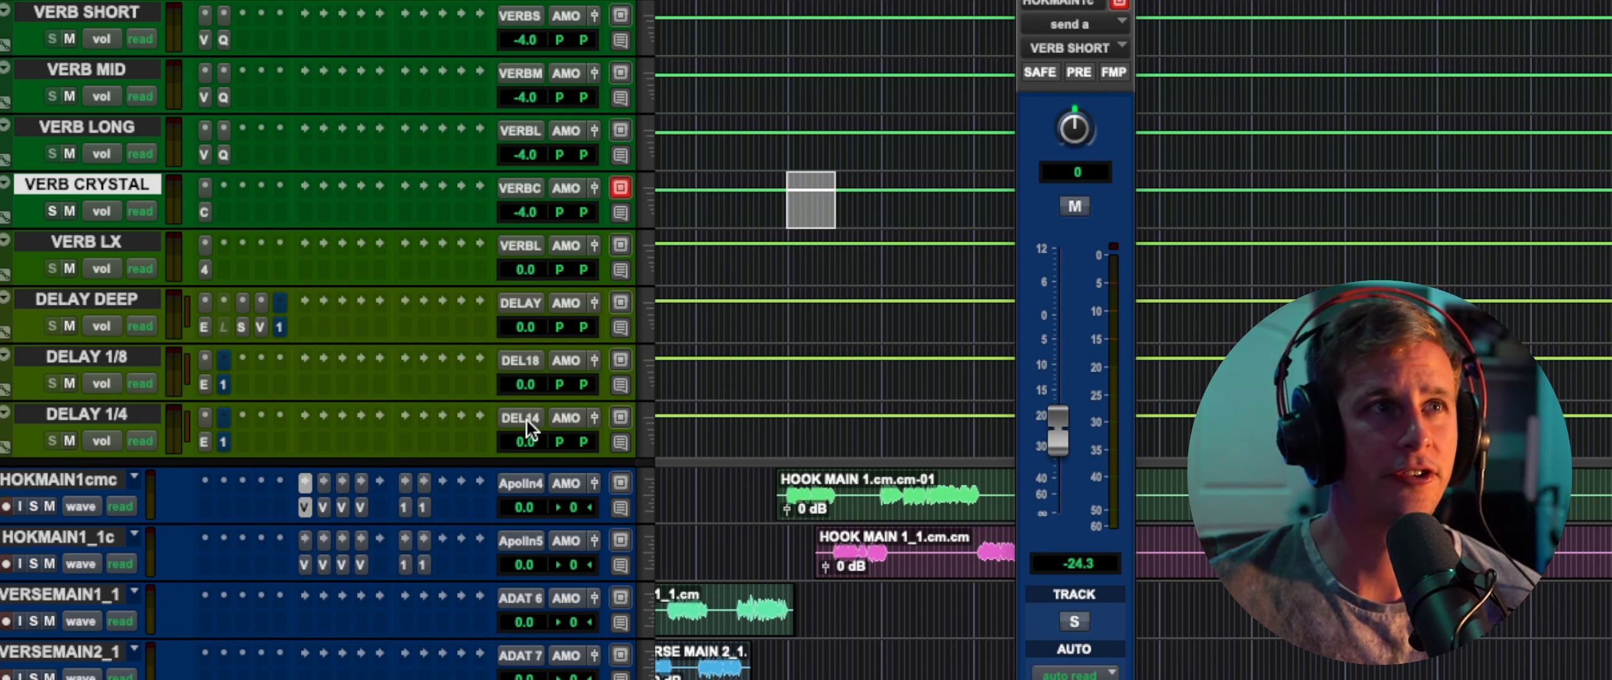
- Solo the HOKMAIN1cmc track and play the first phrase of its hook clip with the VERB SHORT send open
click(306, 506)
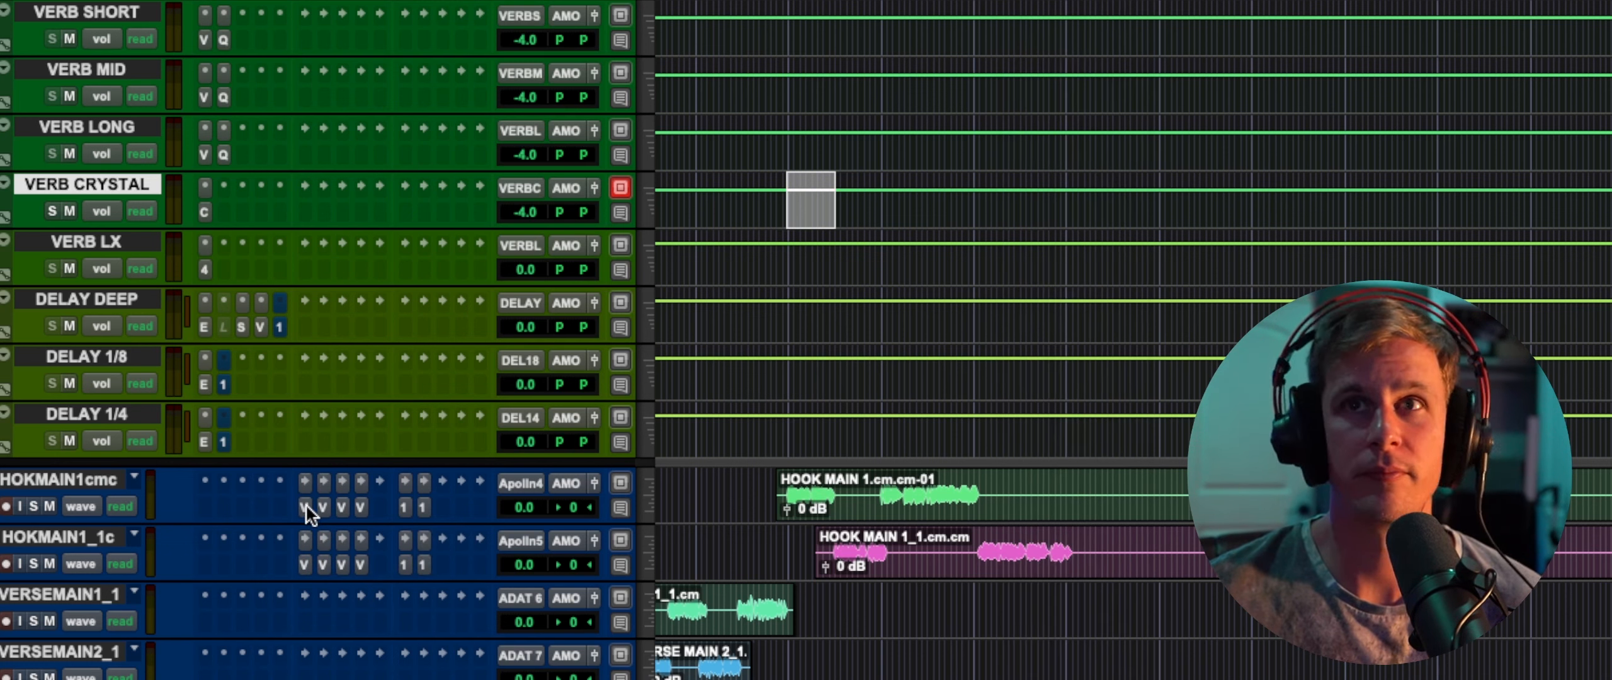
click(305, 504)
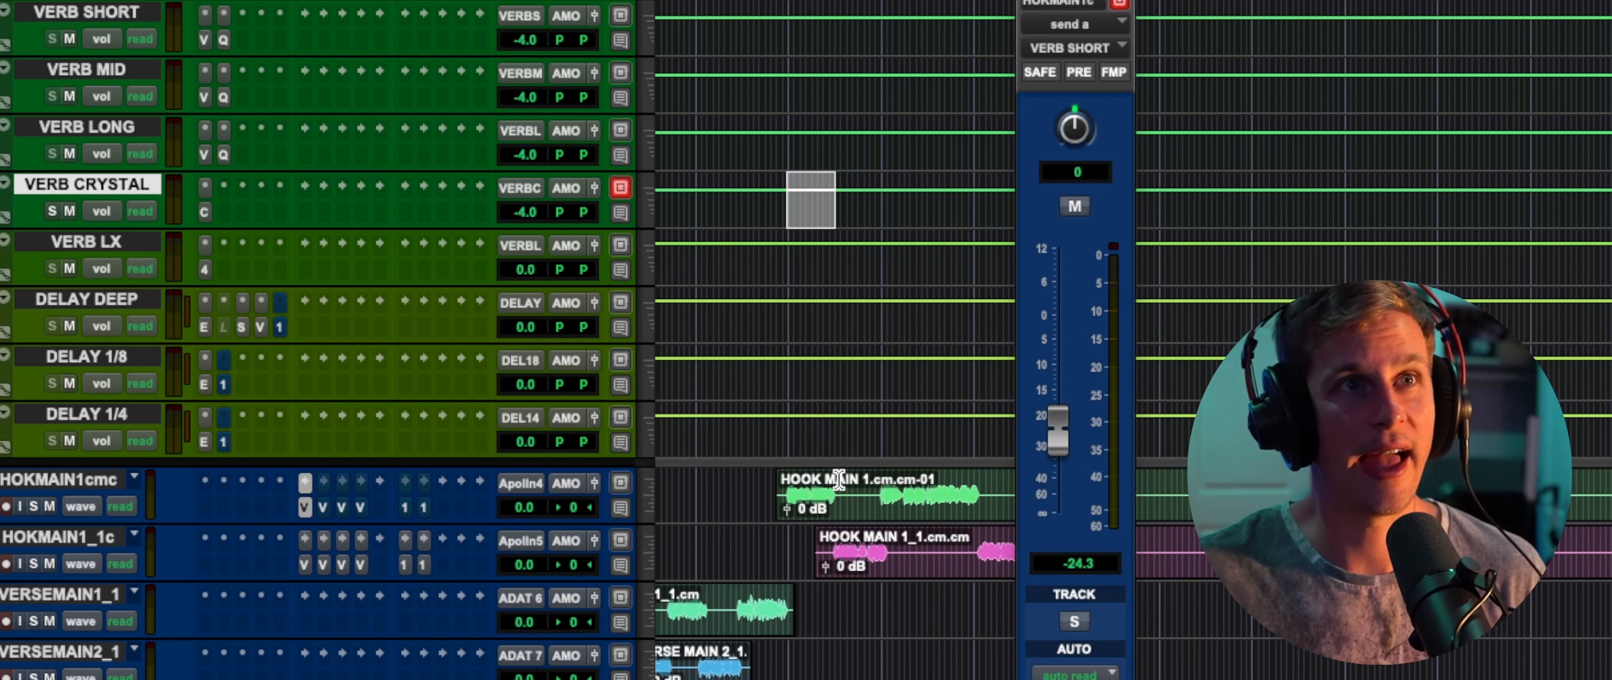
drag(840, 485, 801, 479)
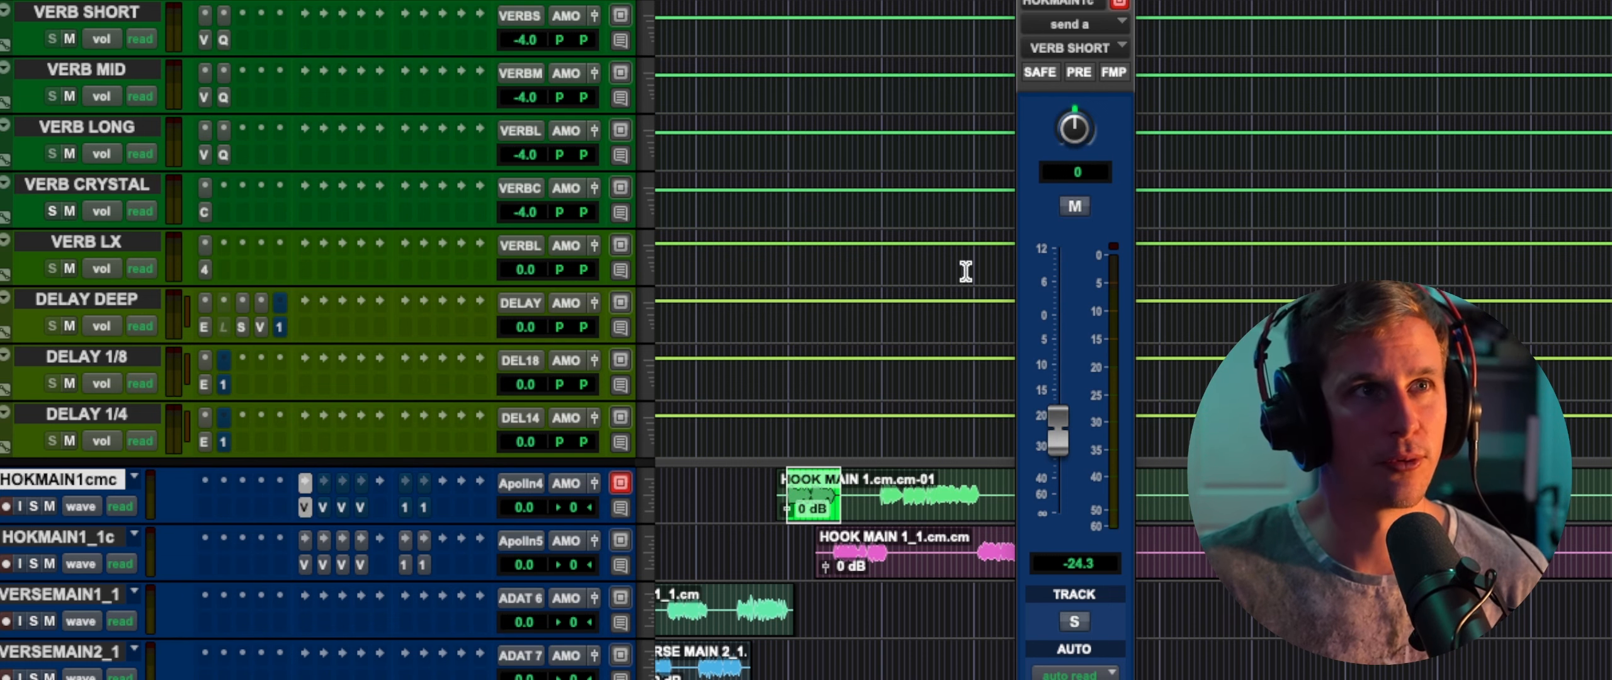
click(34, 505)
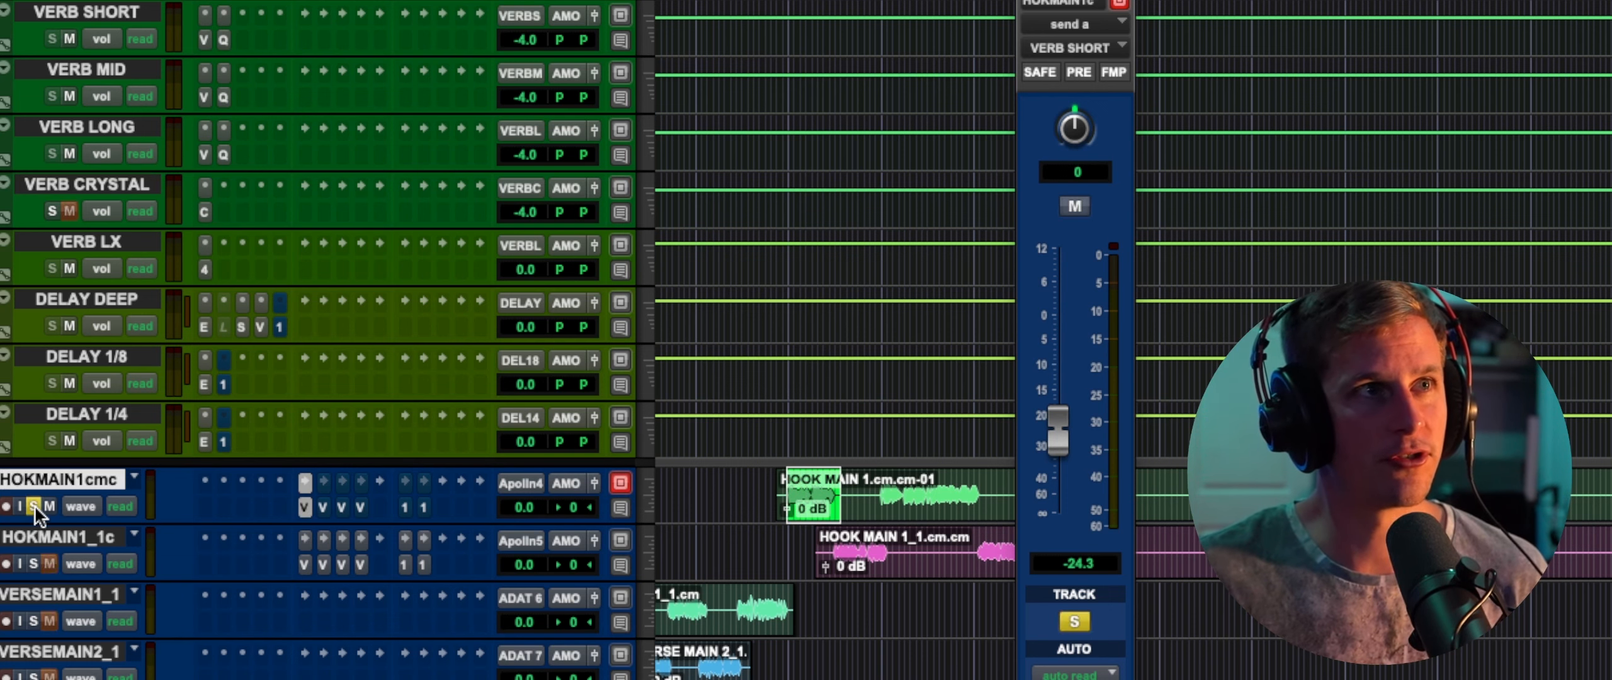
key(space)
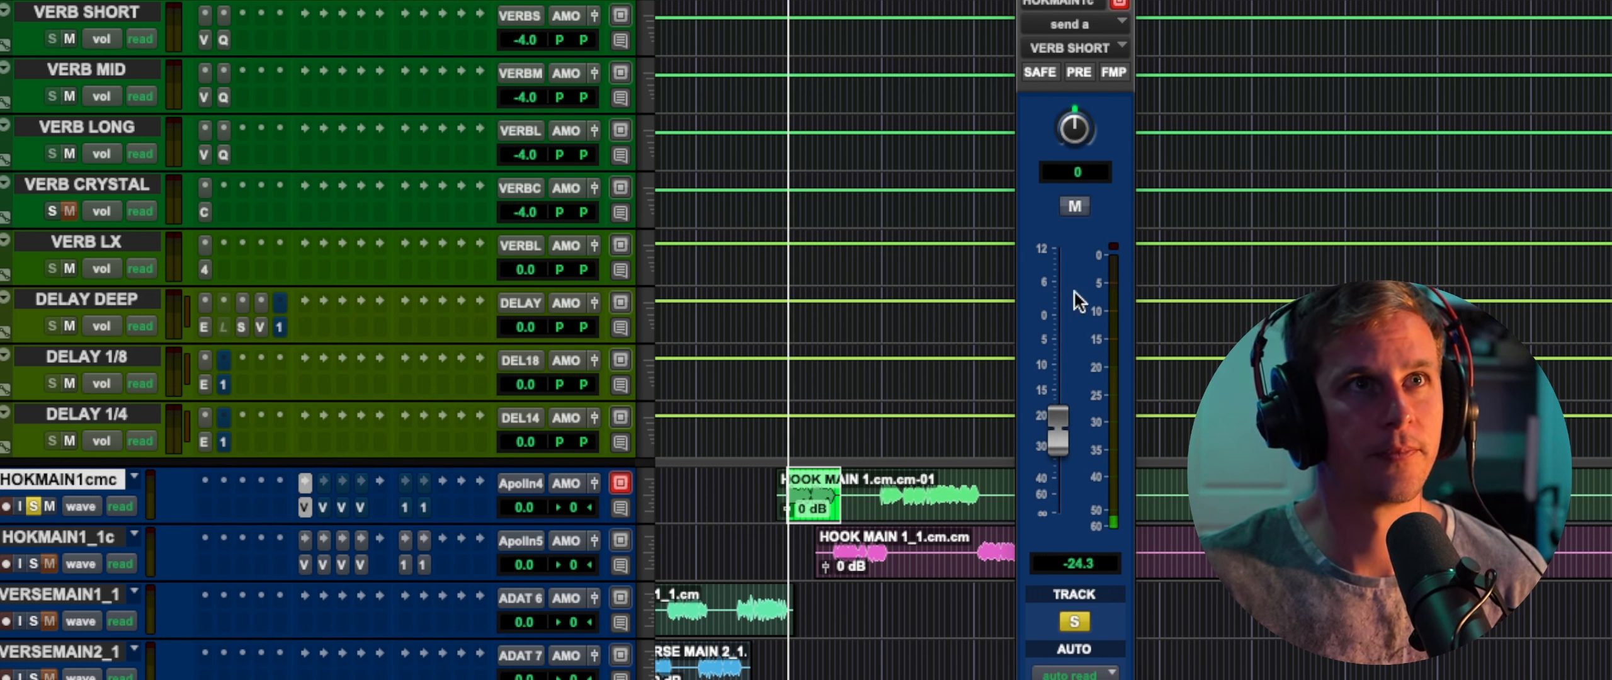
- Pan the hook vocal's VERB SHORT send to -35 and play the selected phrase
drag(1078, 136, 1078, 180)
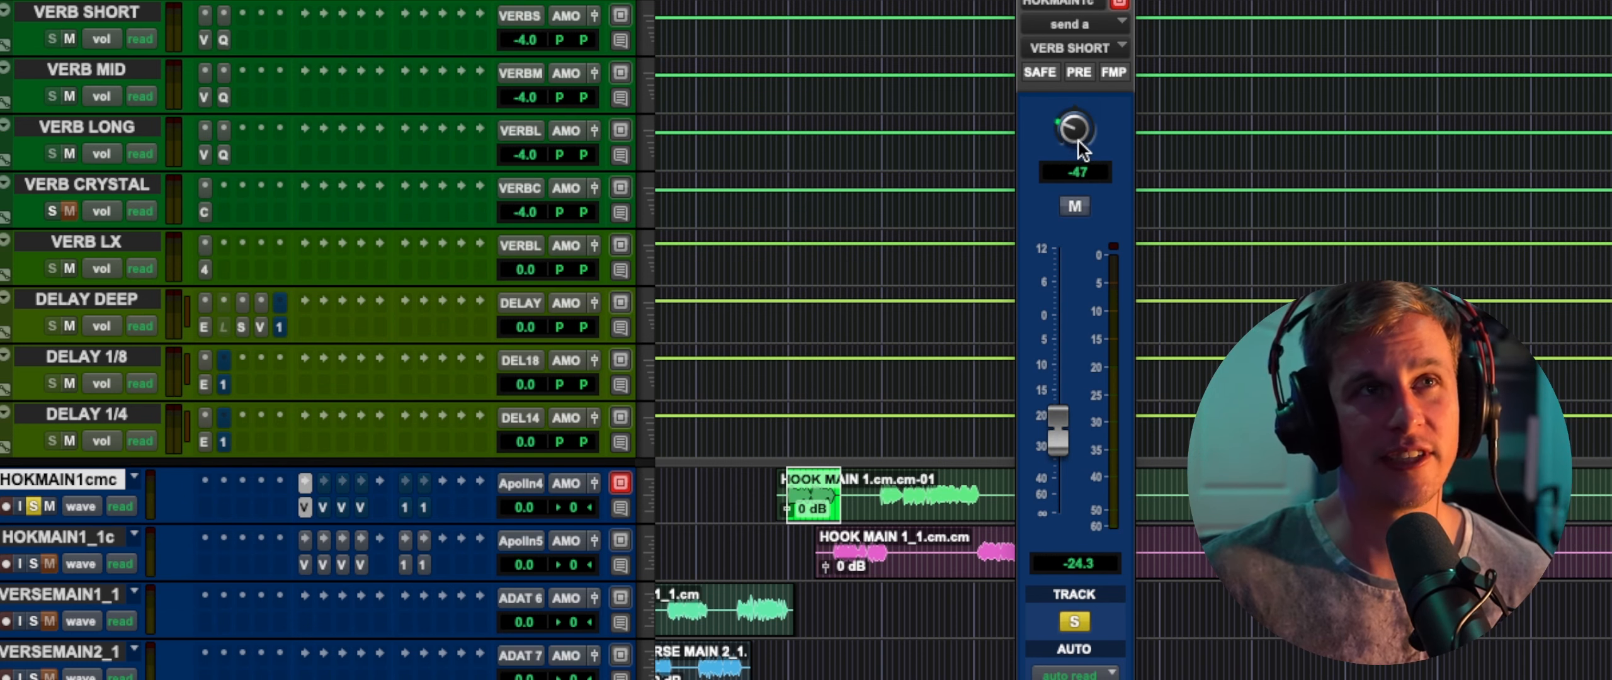
drag(1078, 134, 1077, 118)
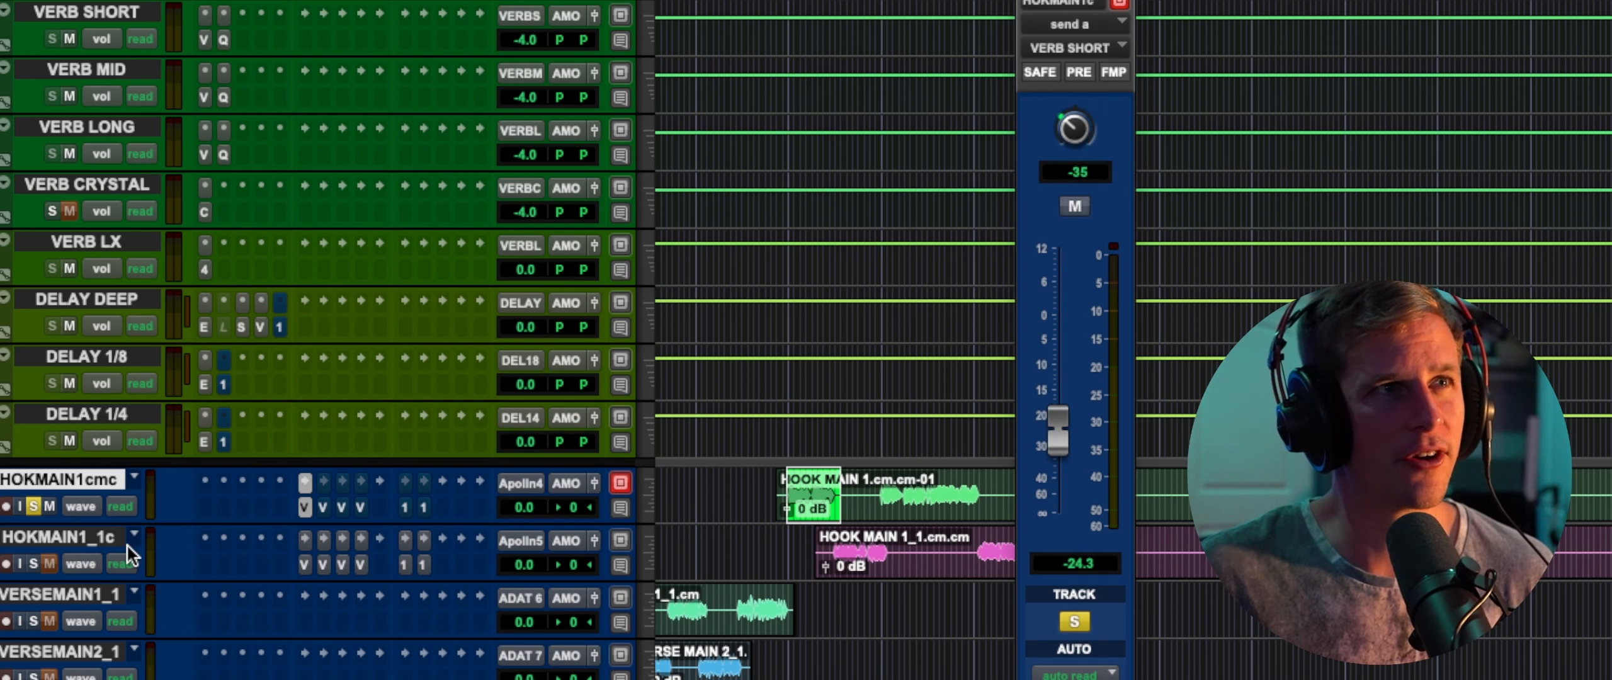
key(space)
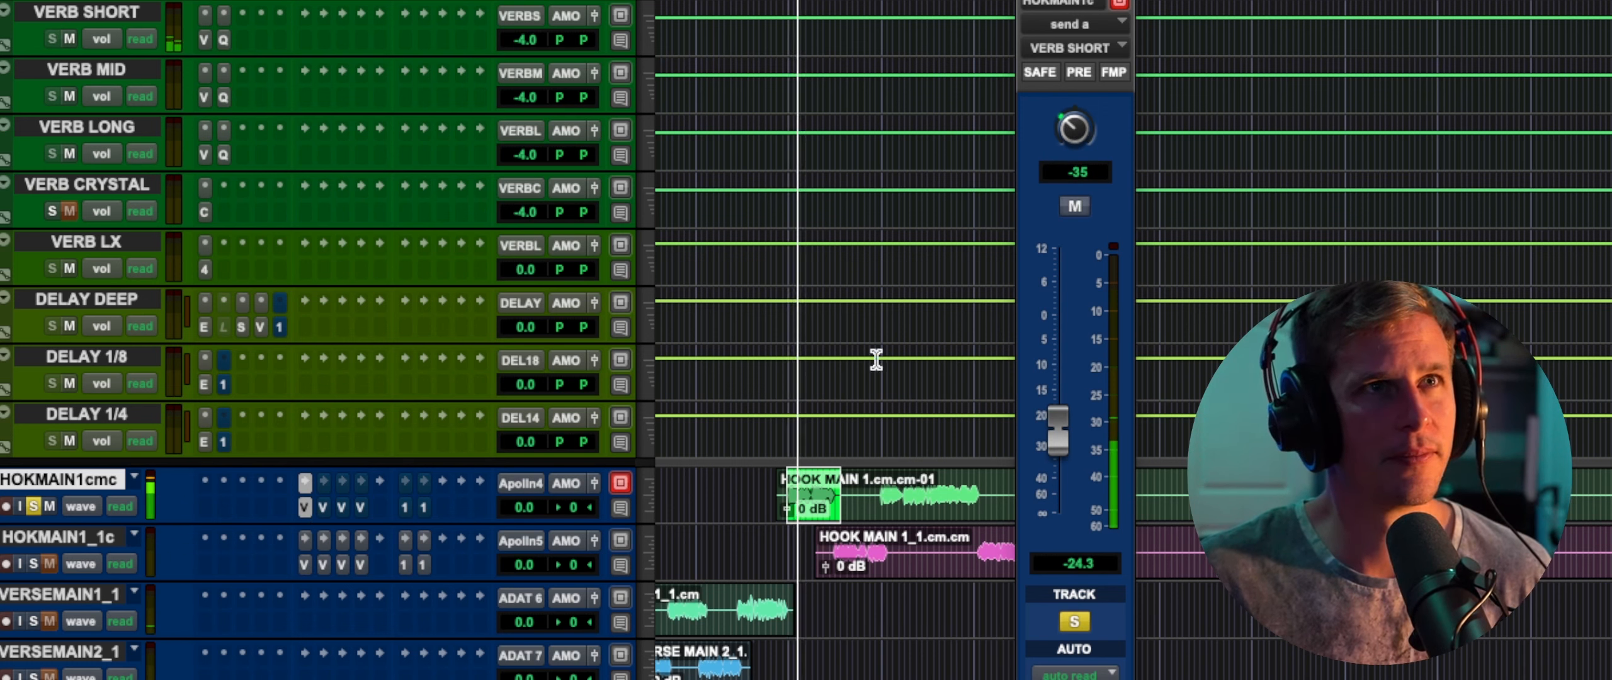
- Unmute the HOKMAIN1cmc send to VERB MID and pan it to 35
click(323, 506)
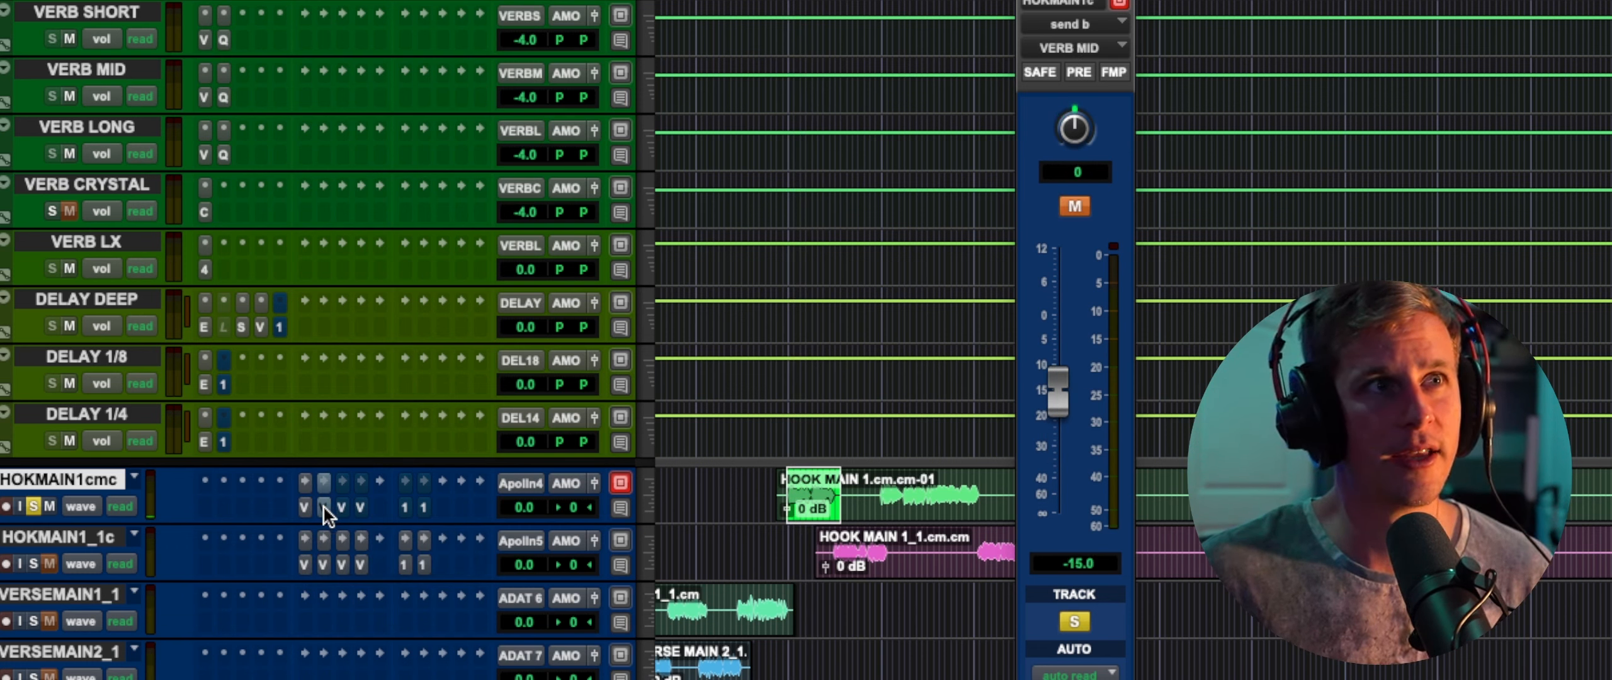
ctrl+super+click(322, 505)
drag(1075, 134, 1085, 113)
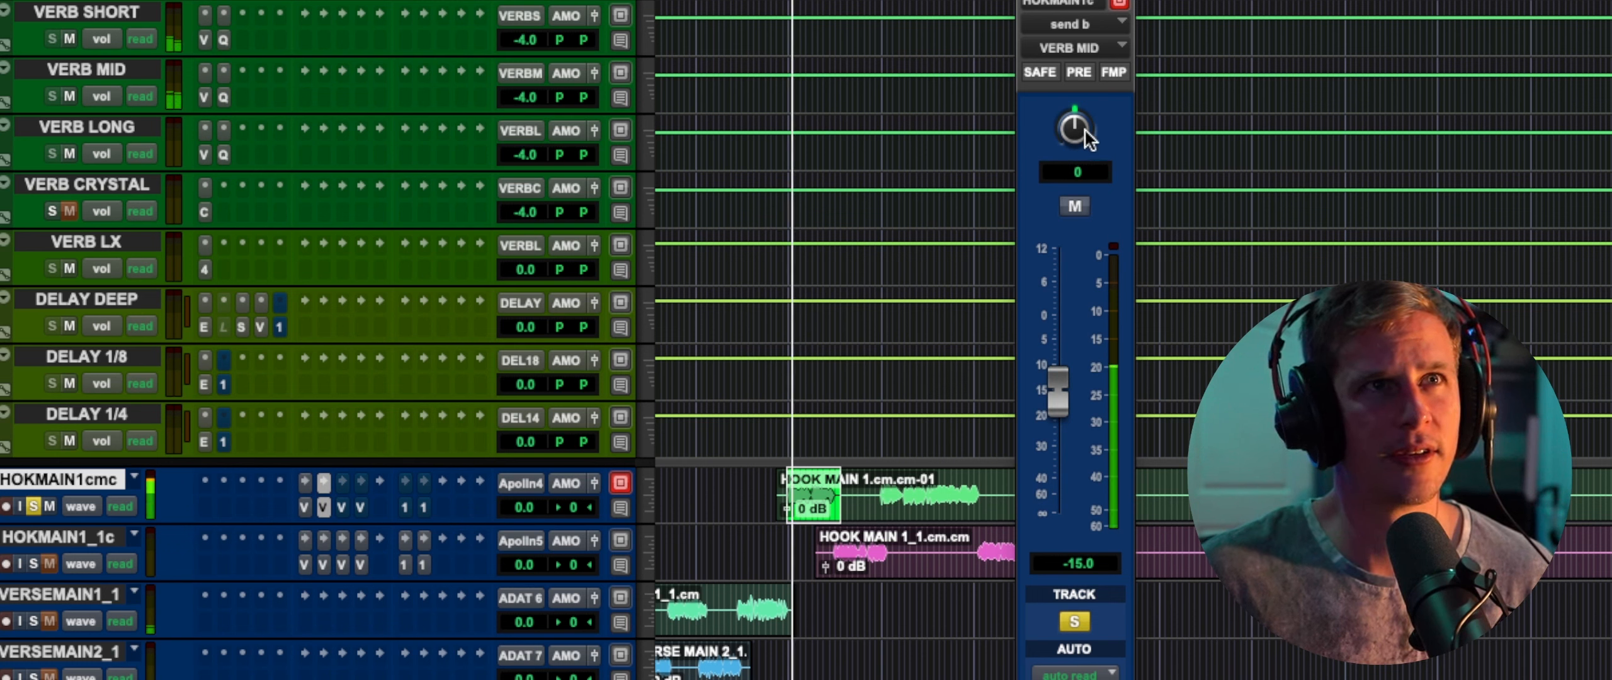
drag(1088, 132, 1100, 117)
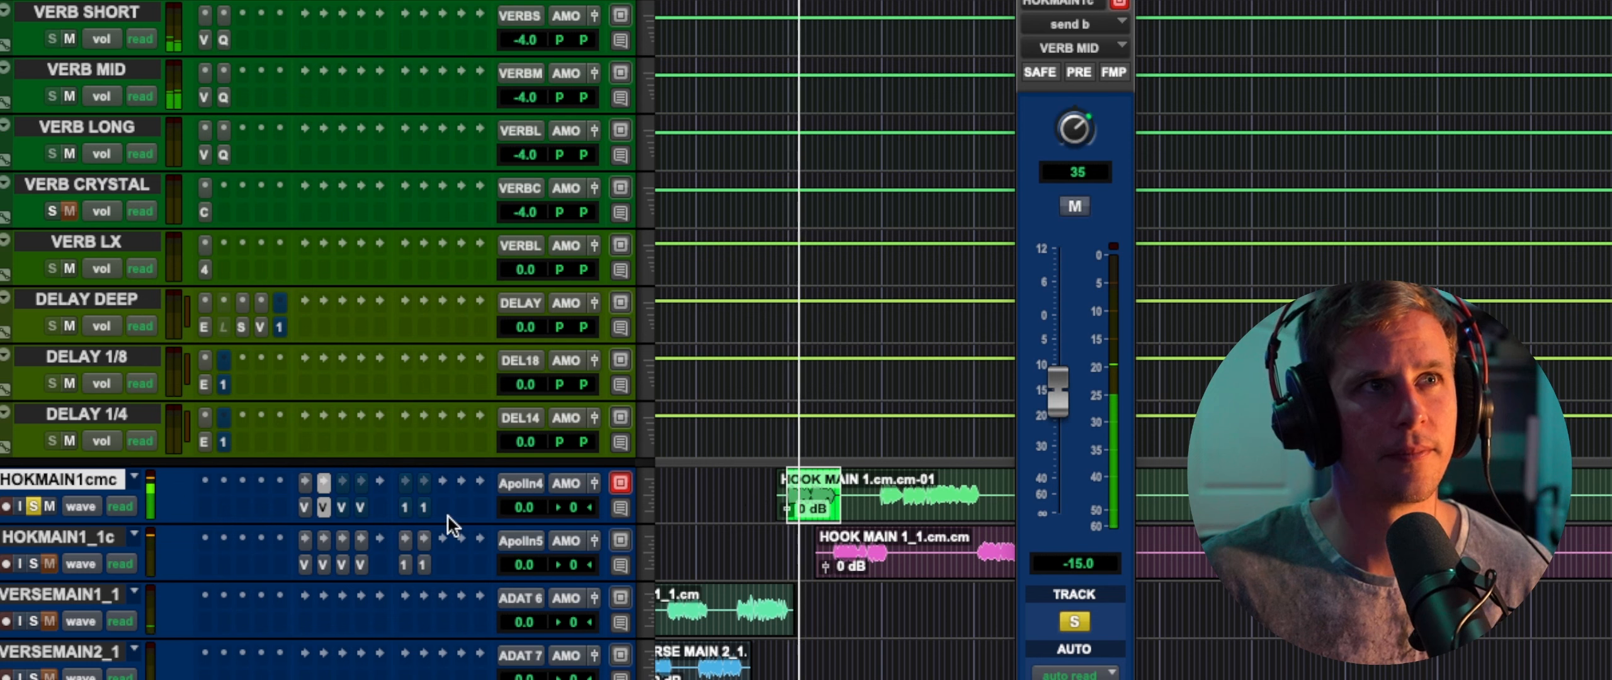
- Unmute the VERB LONG and VERB CRYSTAL sends on HOKMAIN1cmc, panning VERB LONG to -41 and VERB CRYSTAL to 43
click(343, 508)
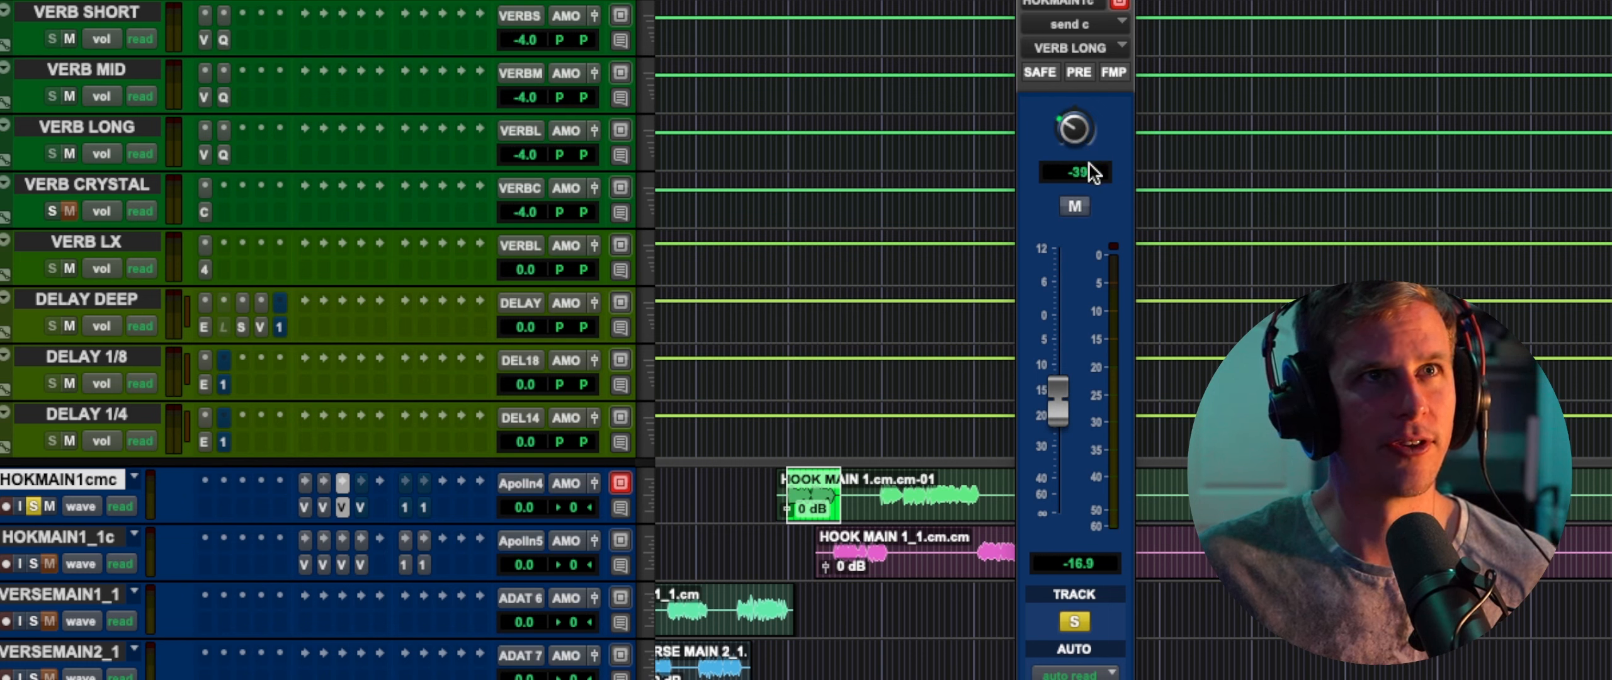
key(space)
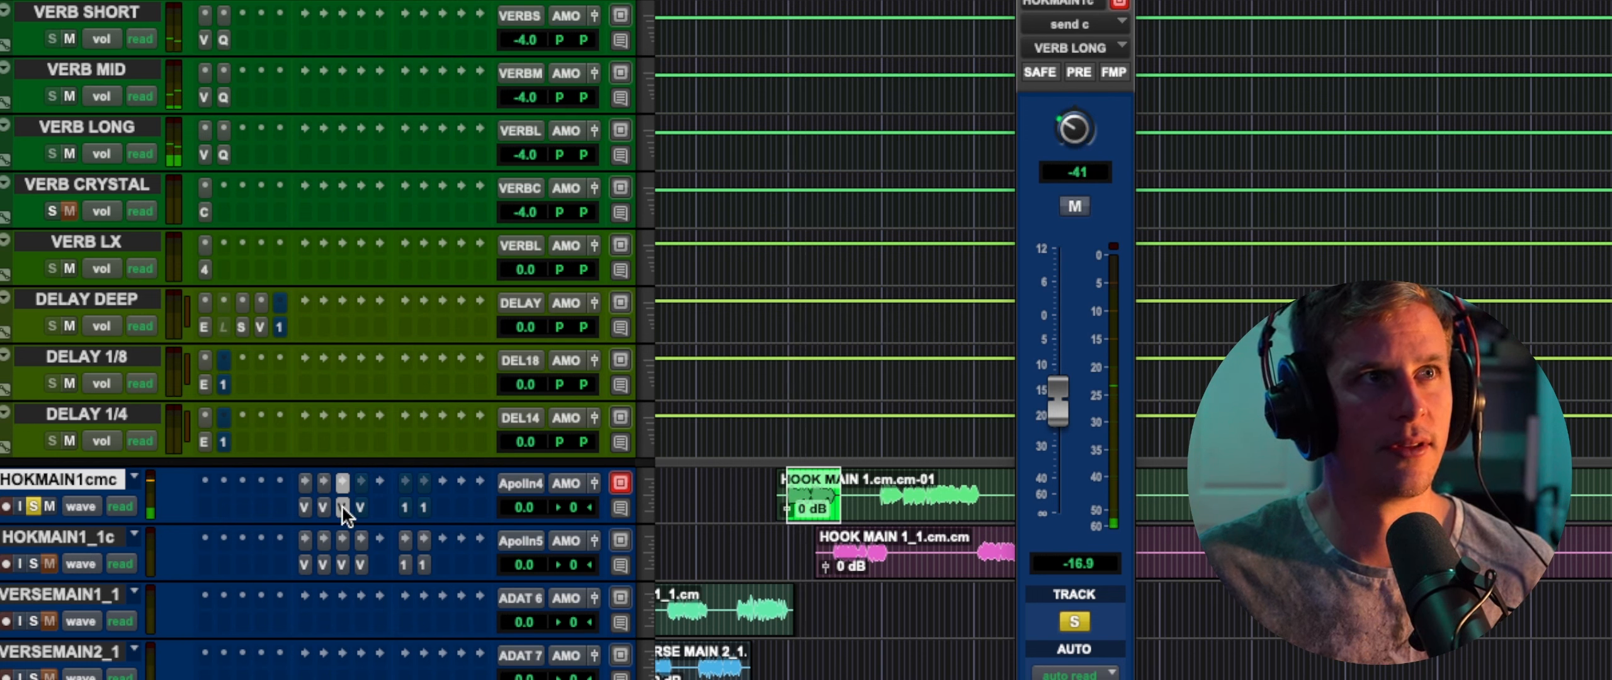
click(362, 508)
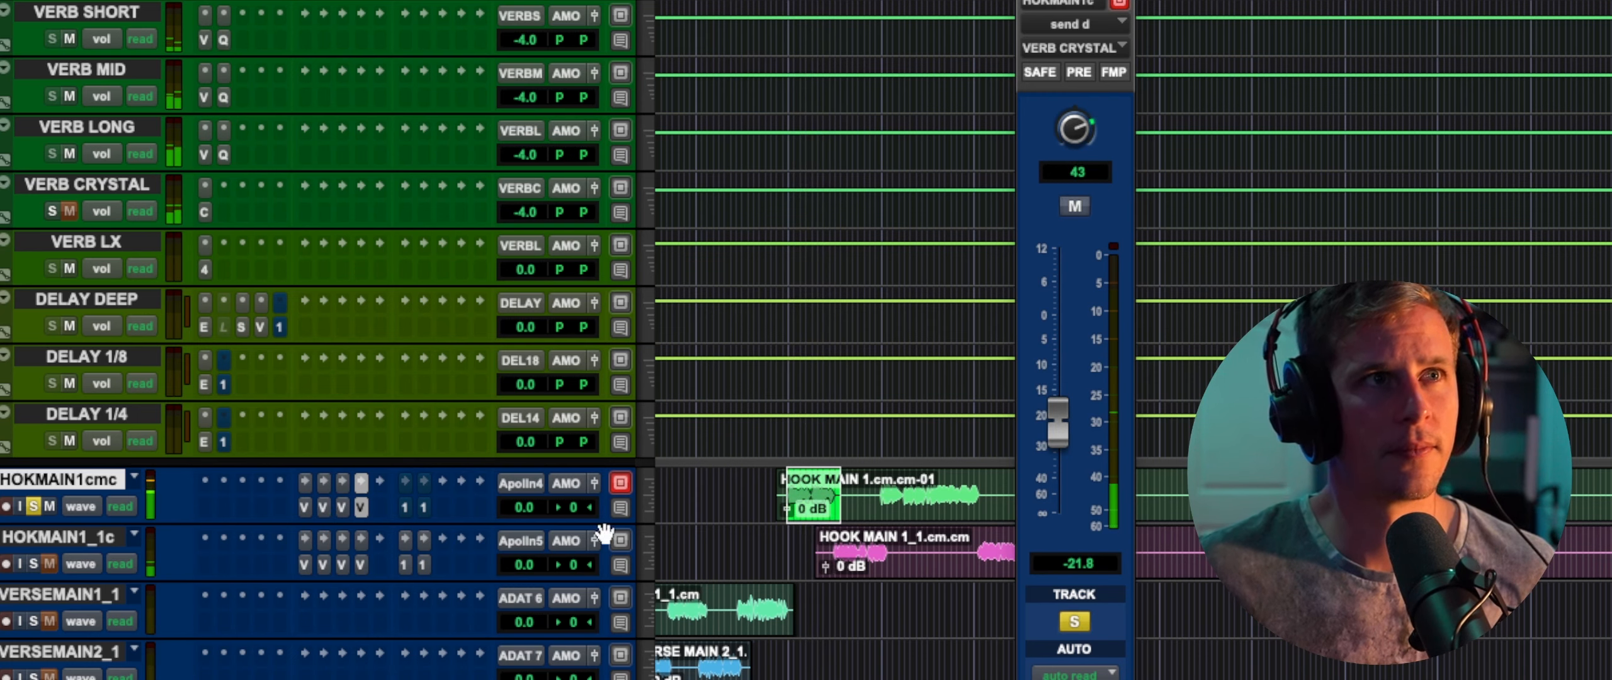
- Unmute the DELAY 1/4 and DELAY 1/8 sends on HOKMAIN1cmc, panning DELAY 1/4 to -51 and DELAY 1/8 to 52
click(406, 507)
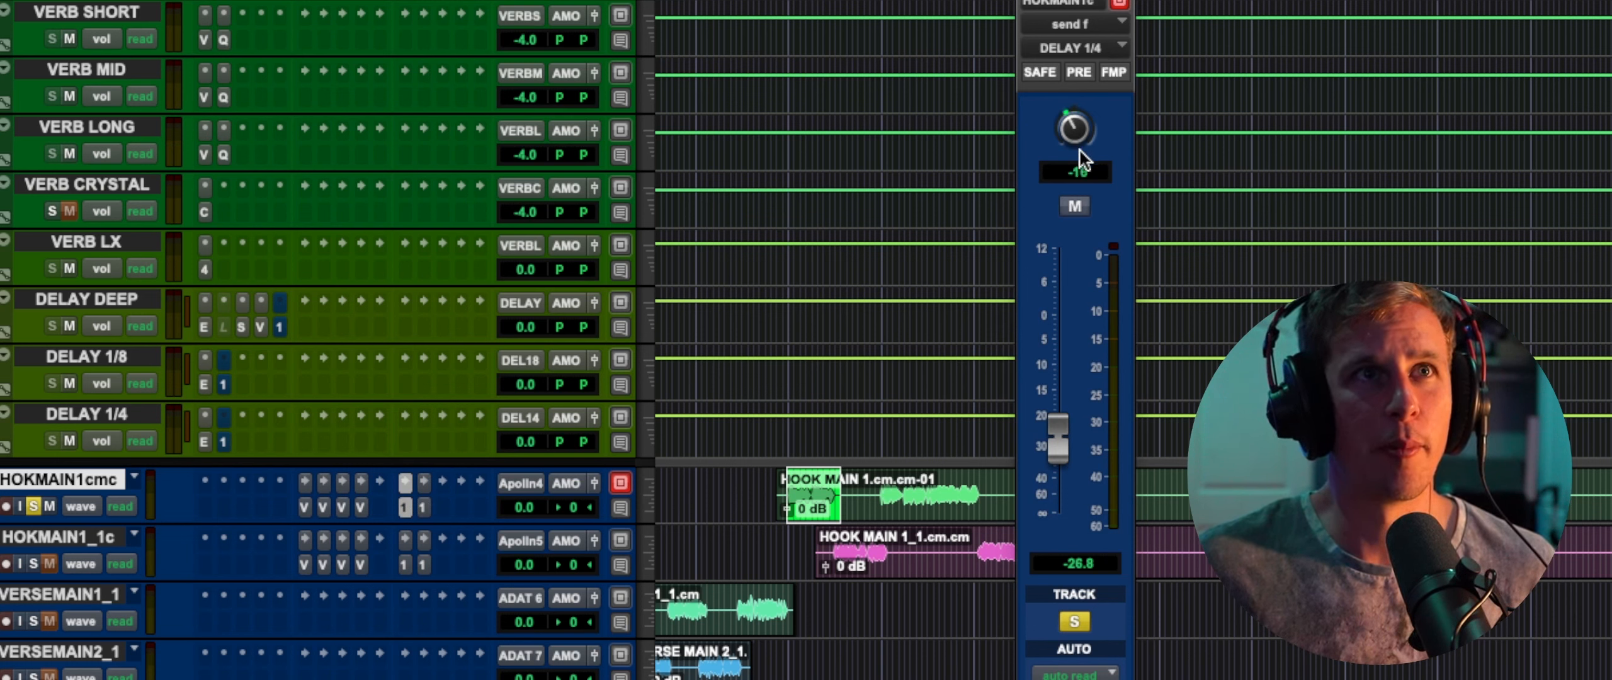
drag(1089, 176, 1092, 191)
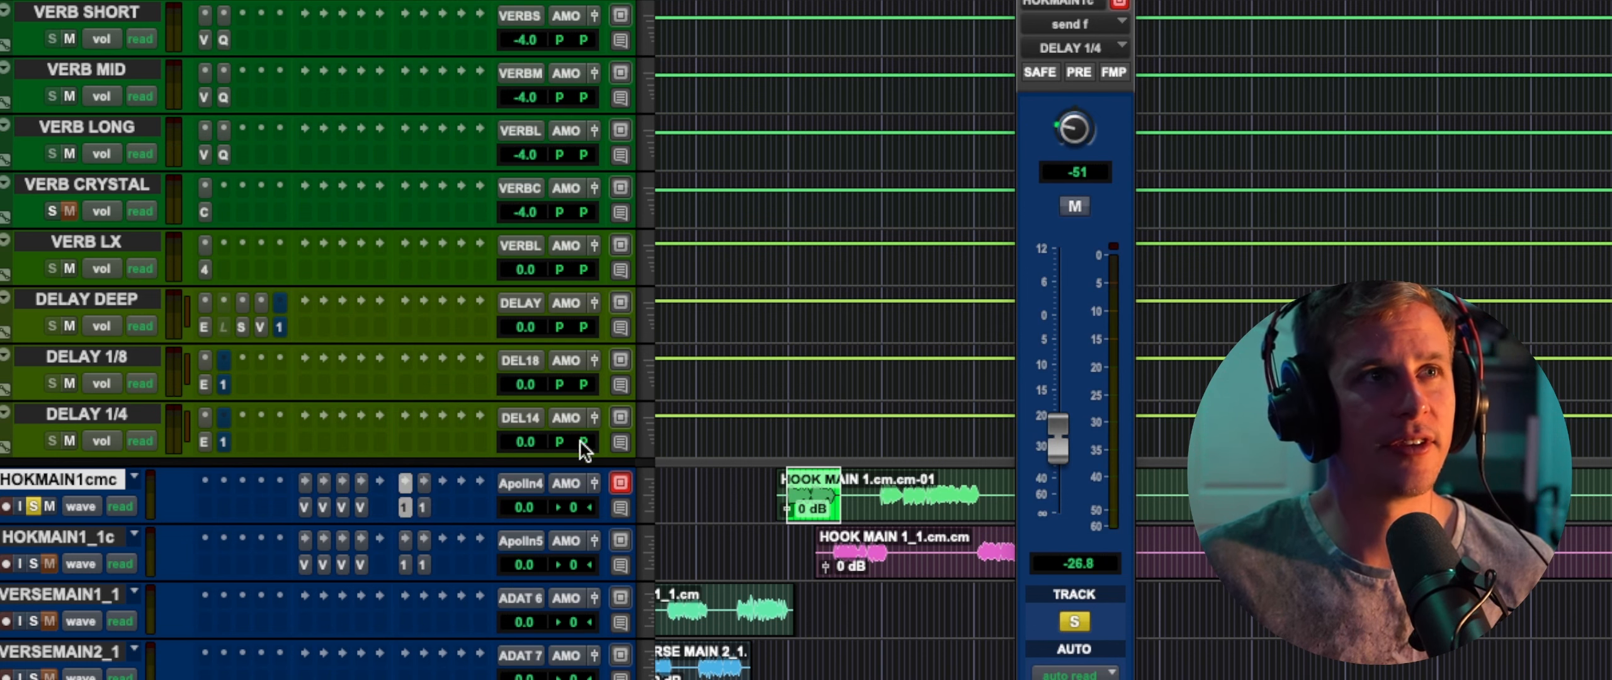
click(422, 507)
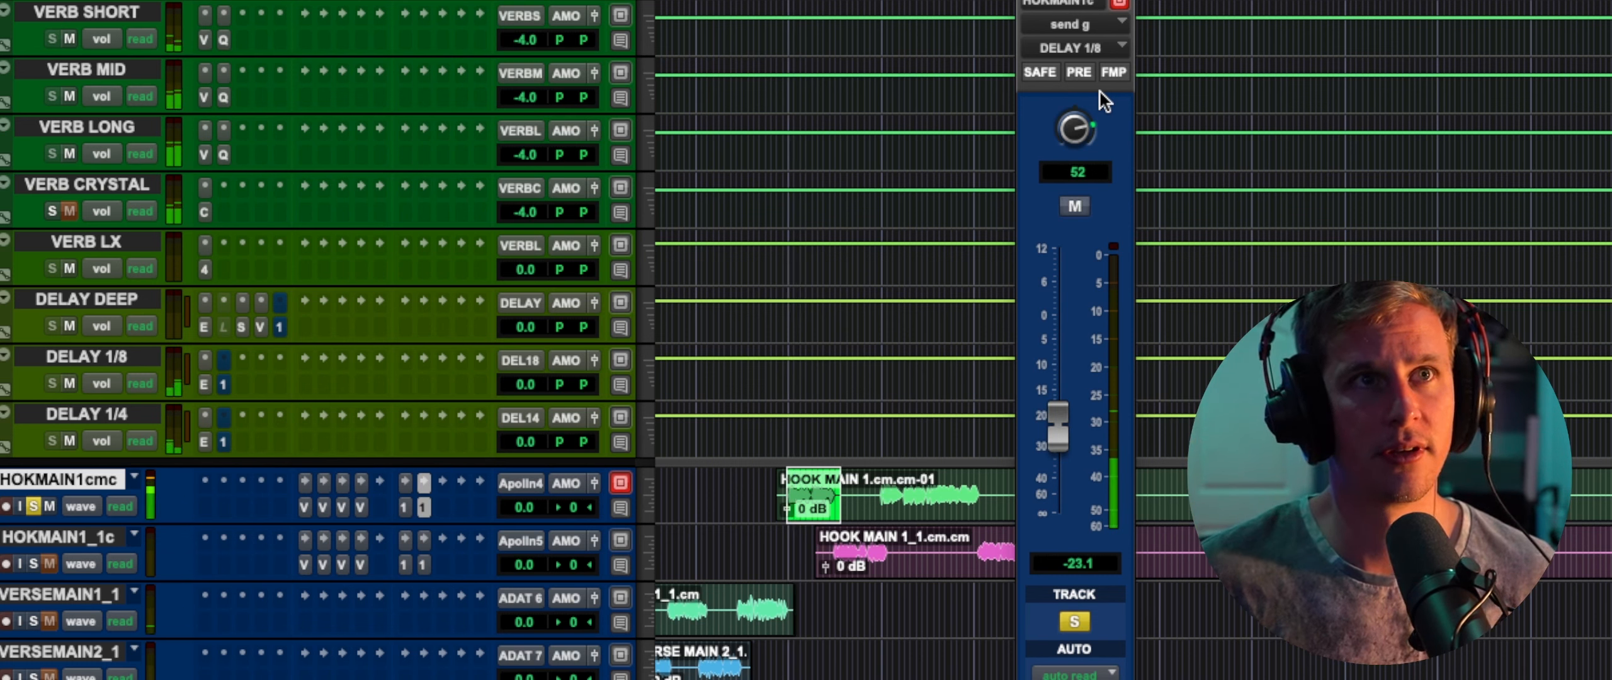
- Solo HOKMAIN1_1c alongside HOKMAIN1cmc, open its VERB SHORT send, and play both hook vocals from the start of the hook
click(776, 425)
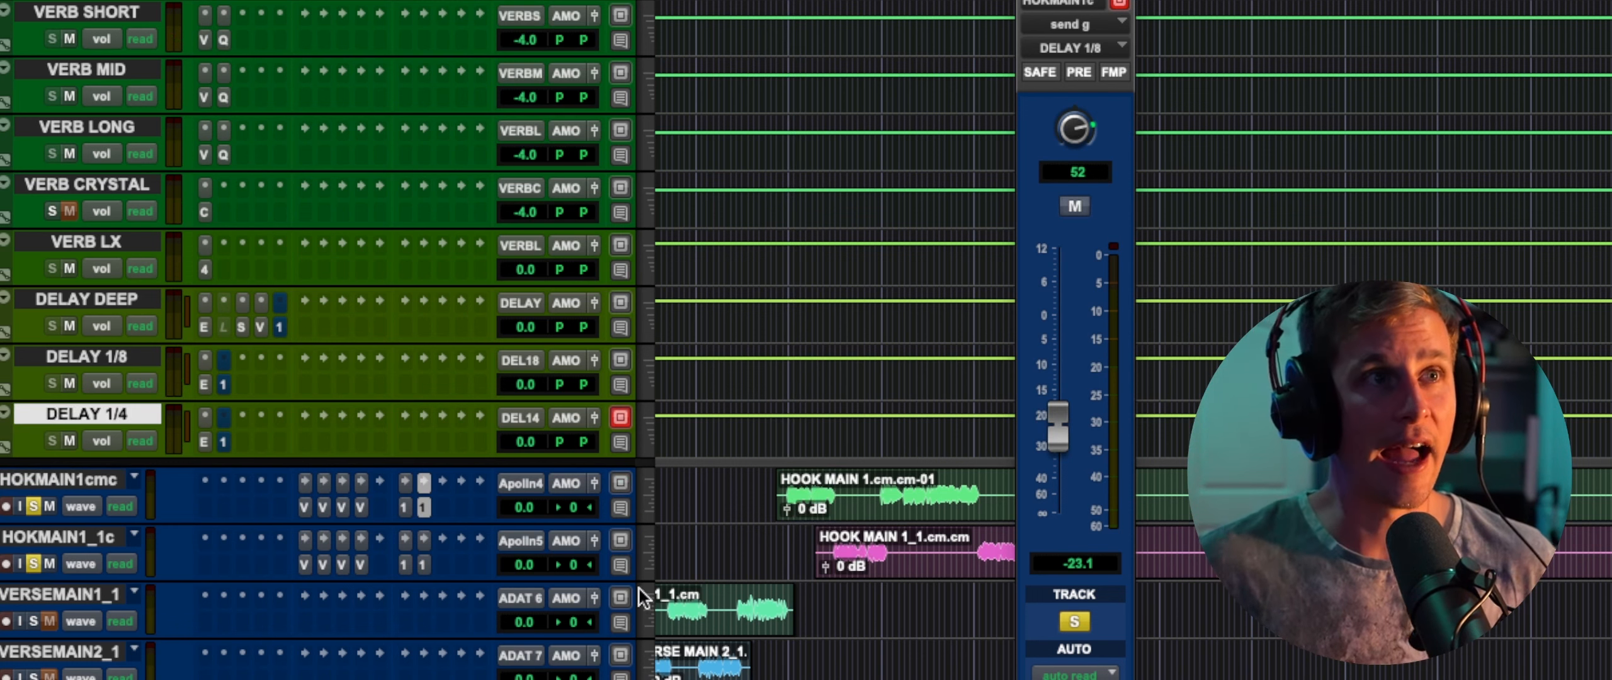
click(304, 564)
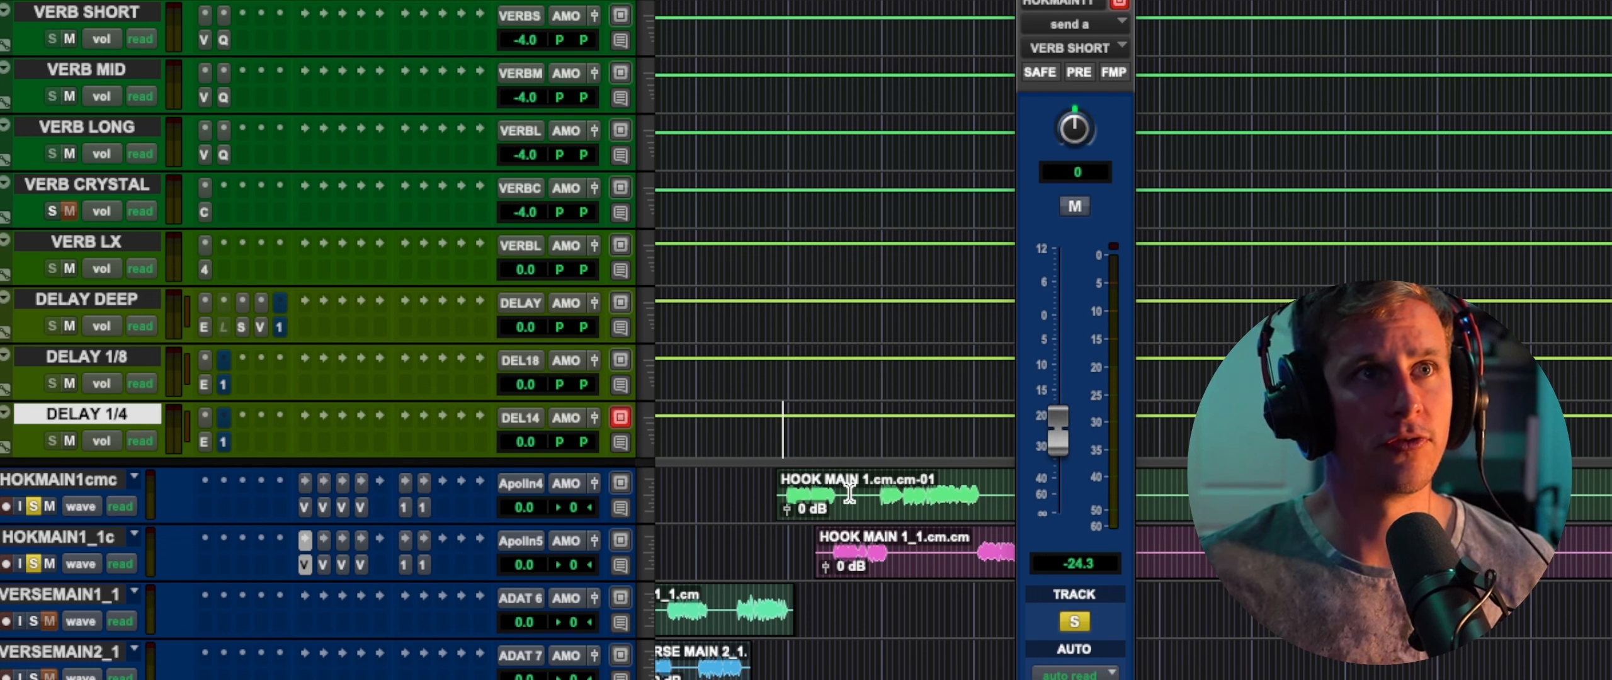
drag(849, 493, 783, 501)
click(881, 552)
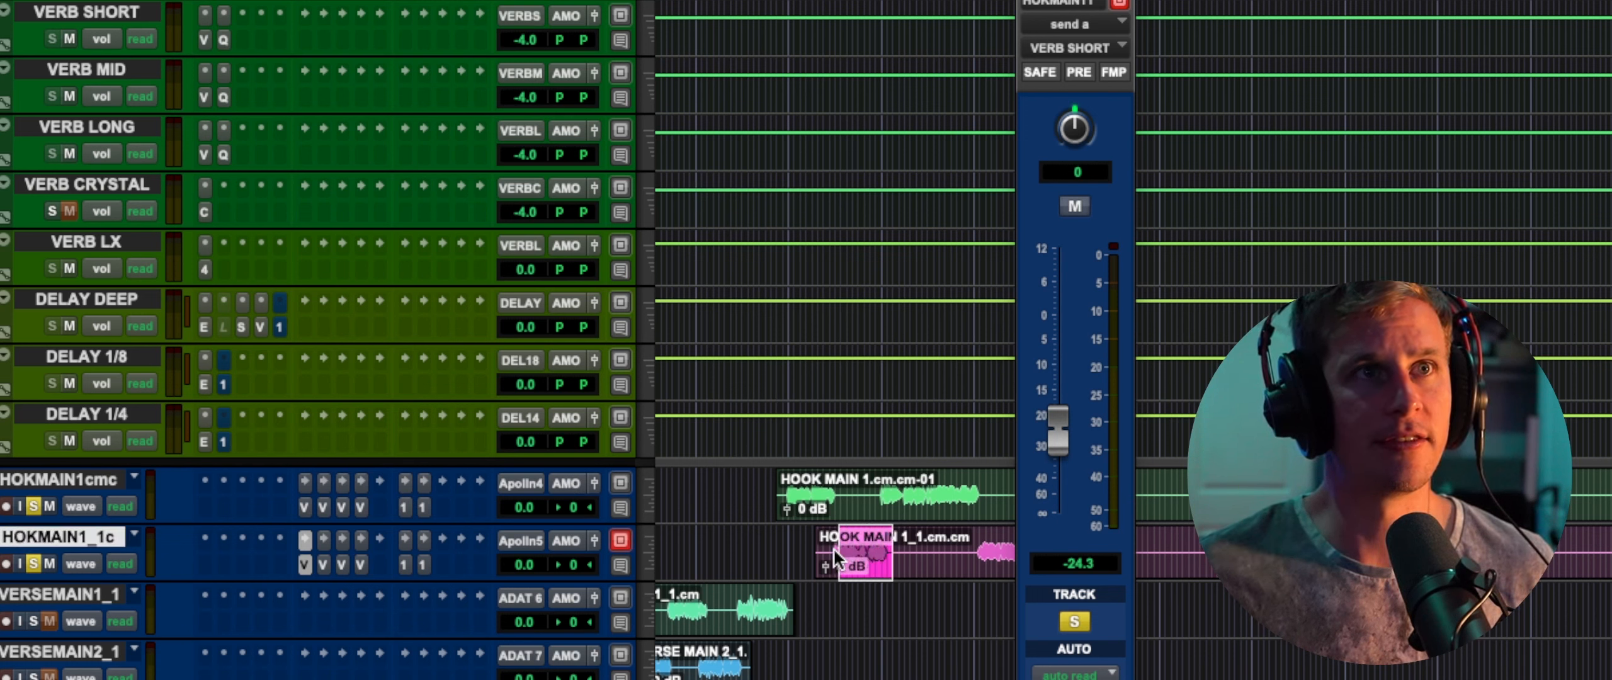
click(778, 433)
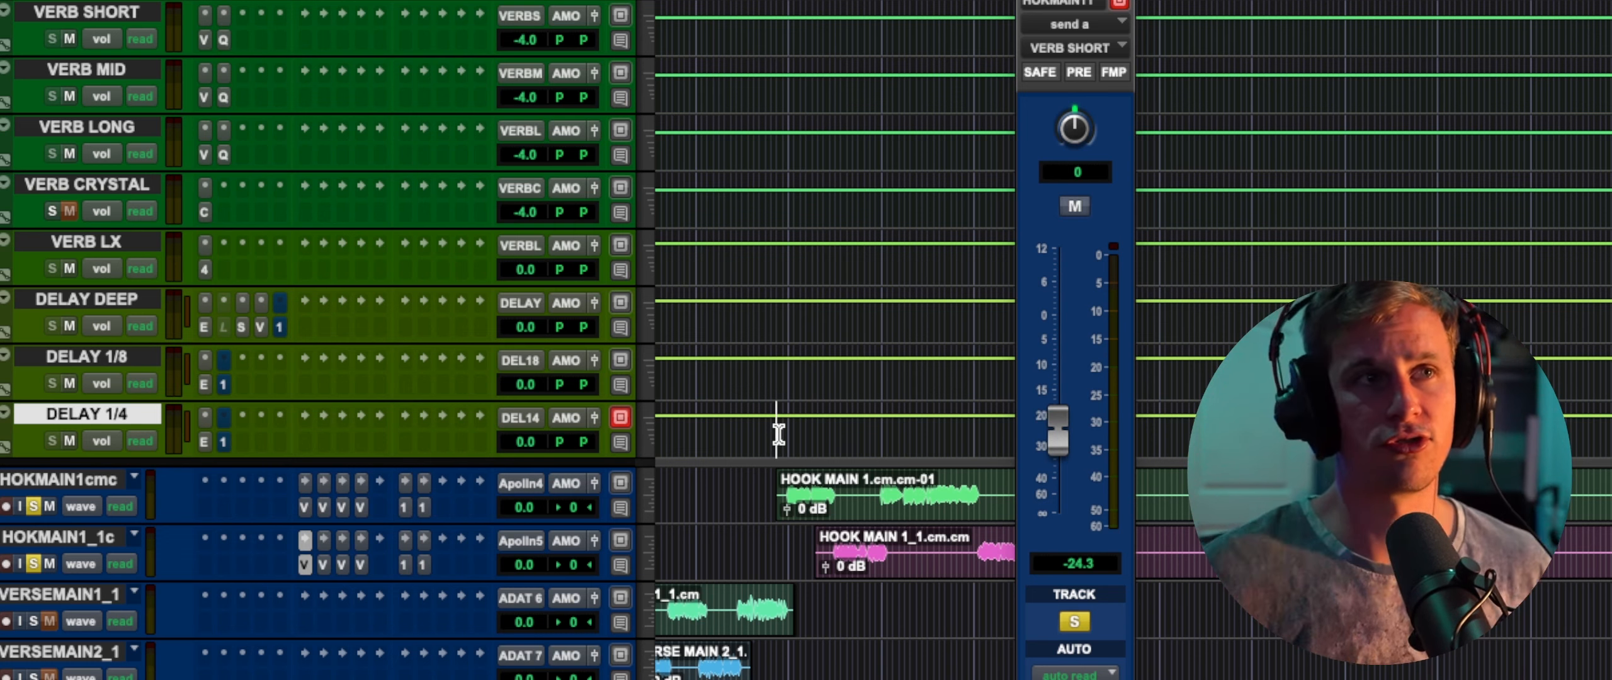
key(space)
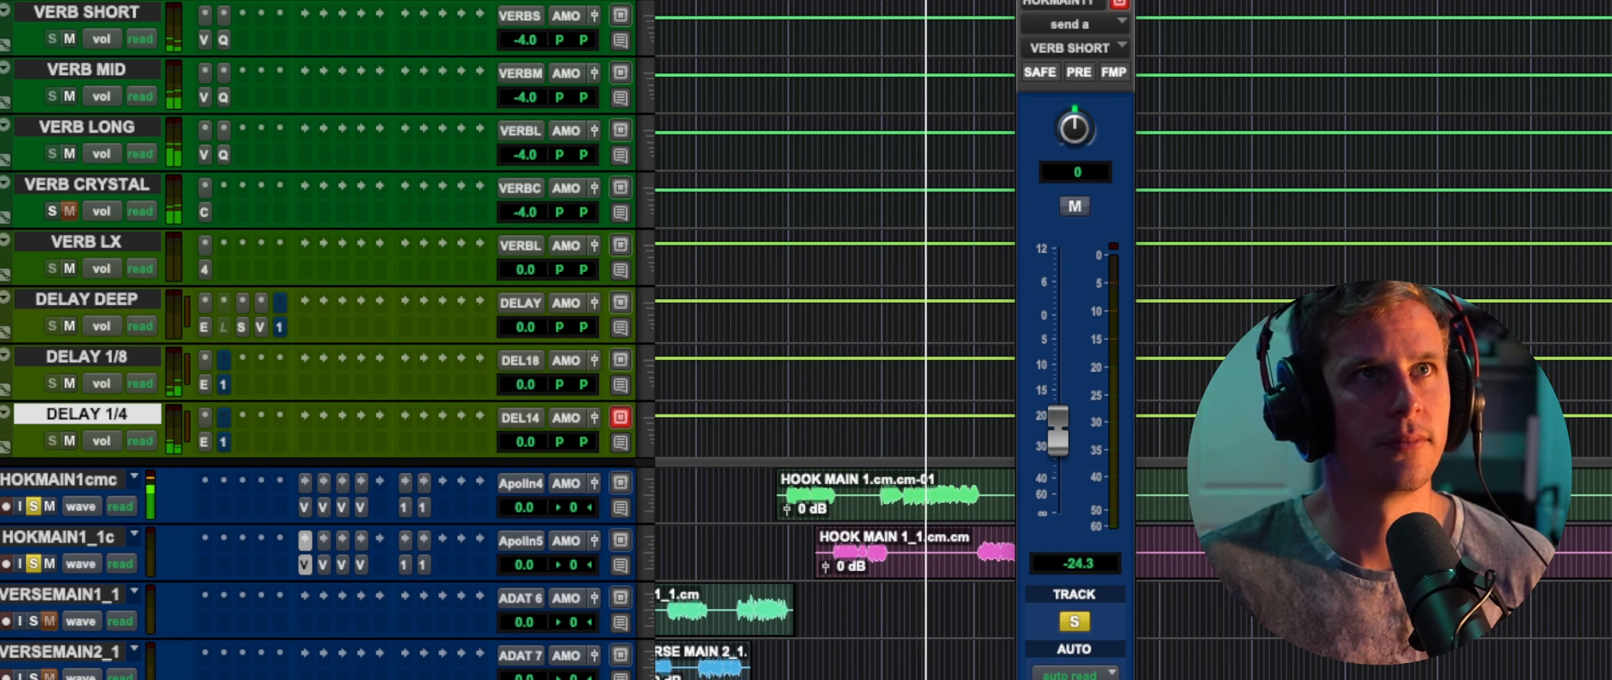
- Move the send window off the hook clips and play the two soloed hook vocals again
drag(1075, 0, 1147, 0)
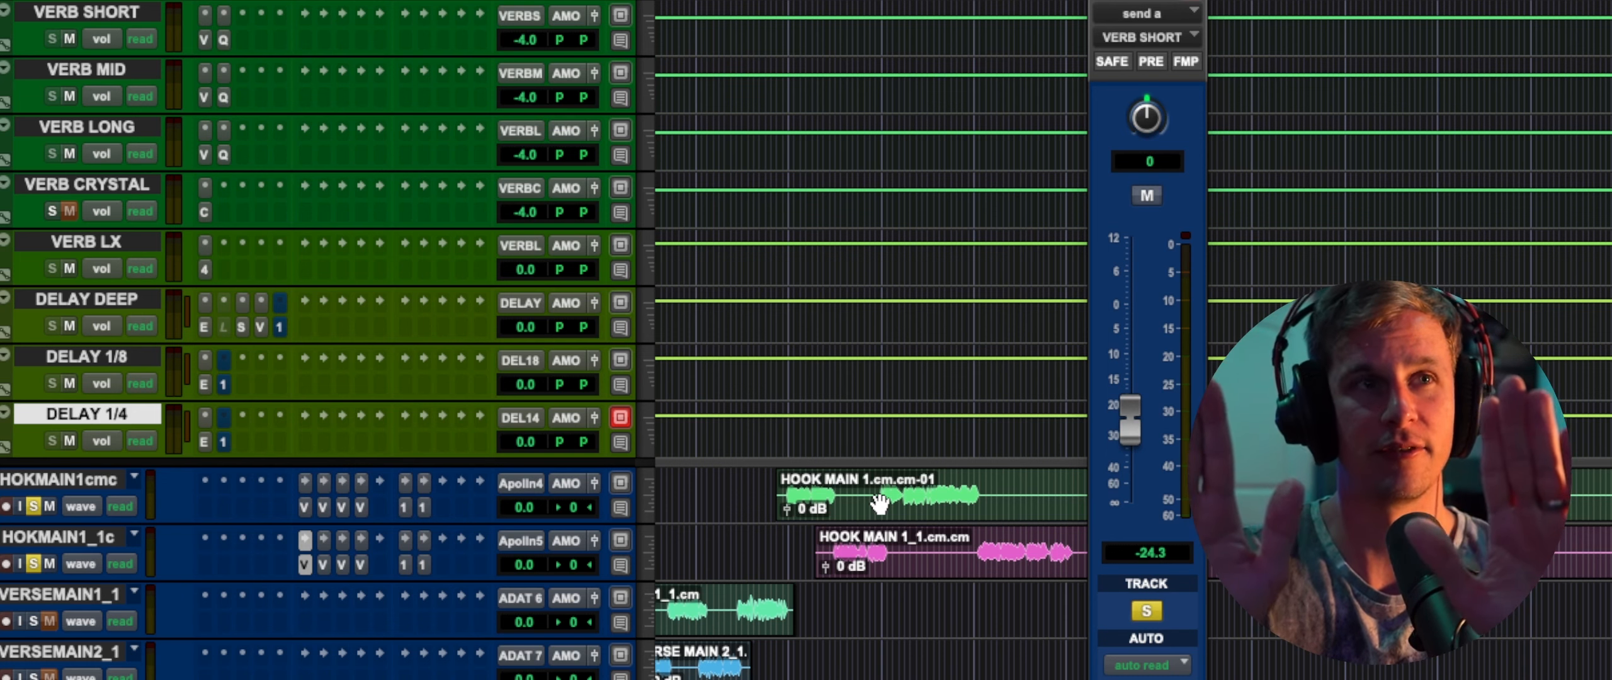
scroll(540, 514, up, 15)
scroll(827, 551, down, 13)
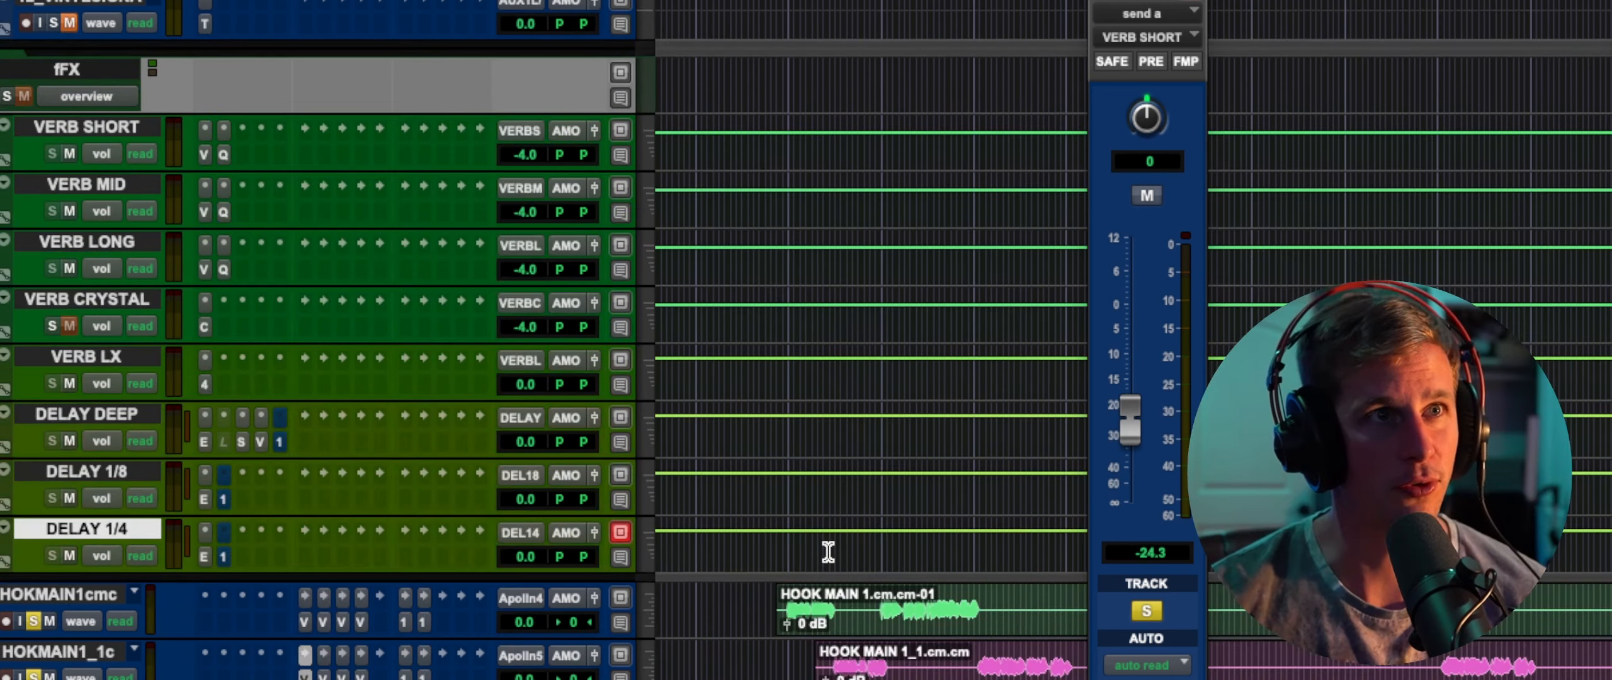
scroll(827, 550, down, 2)
scroll(828, 550, left, 1)
key(space)
scroll(693, 594, up, 1)
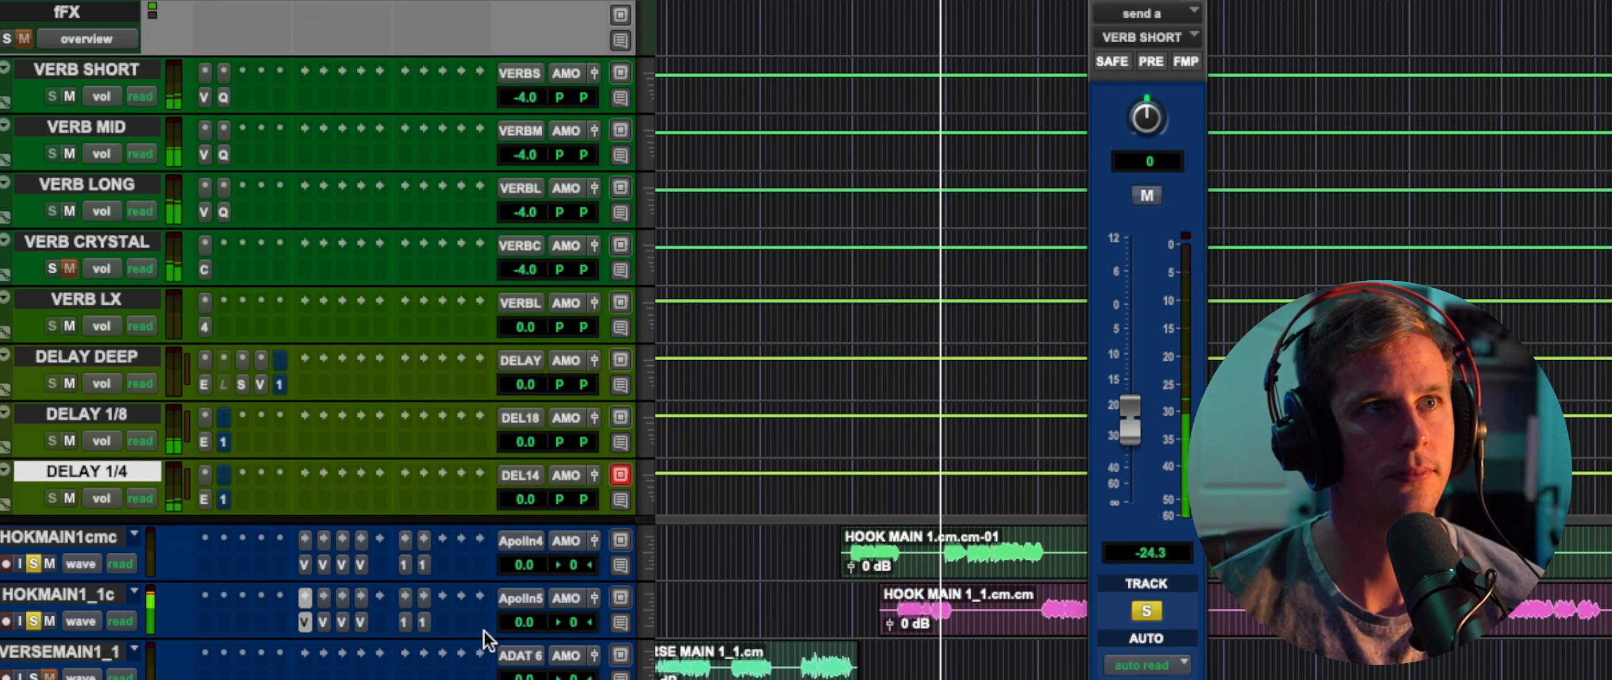
- Check the panning of the DELAY 1/4 and DELAY 1/8 sends on HOKMAIN1_1c and the VERB SHORT send on HOKMAIN1cmc
click(406, 622)
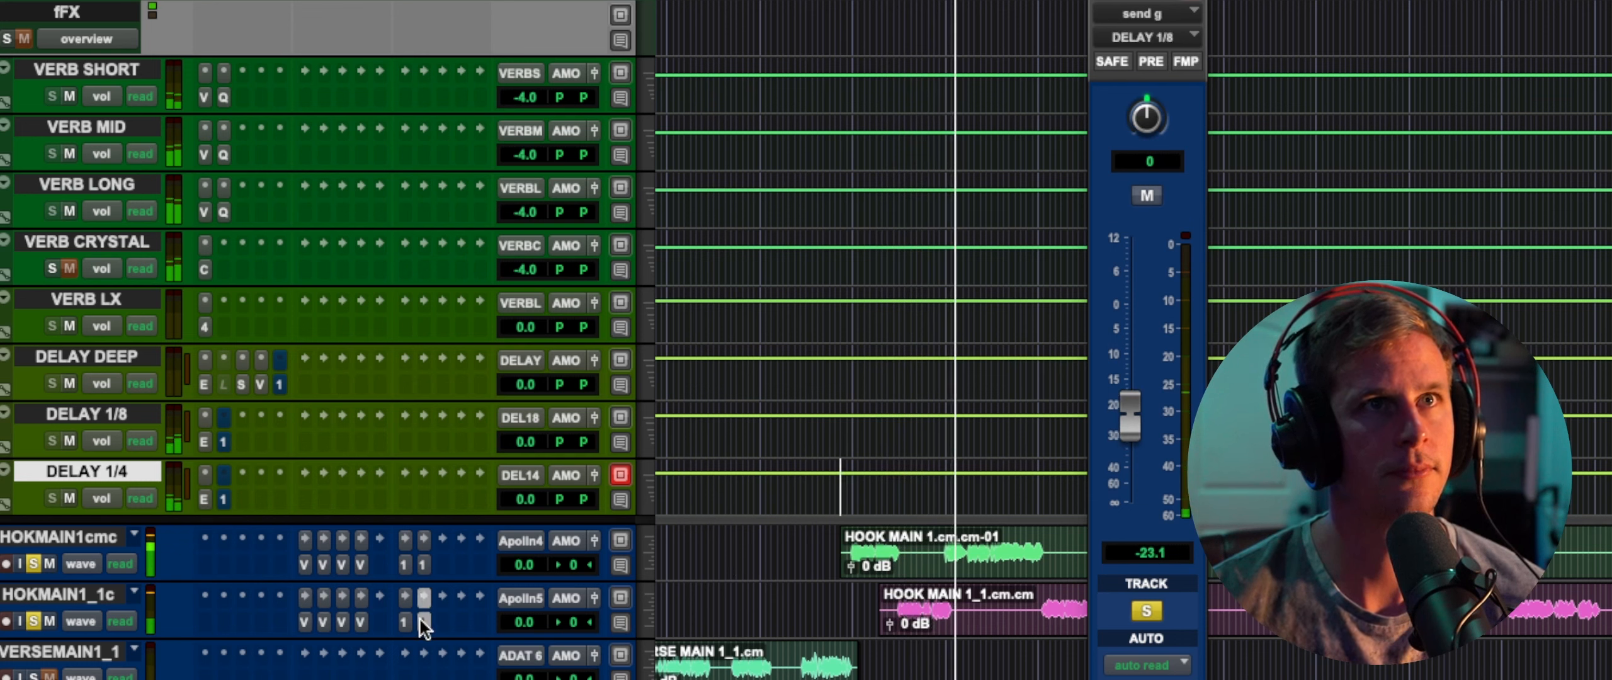
click(419, 619)
click(305, 539)
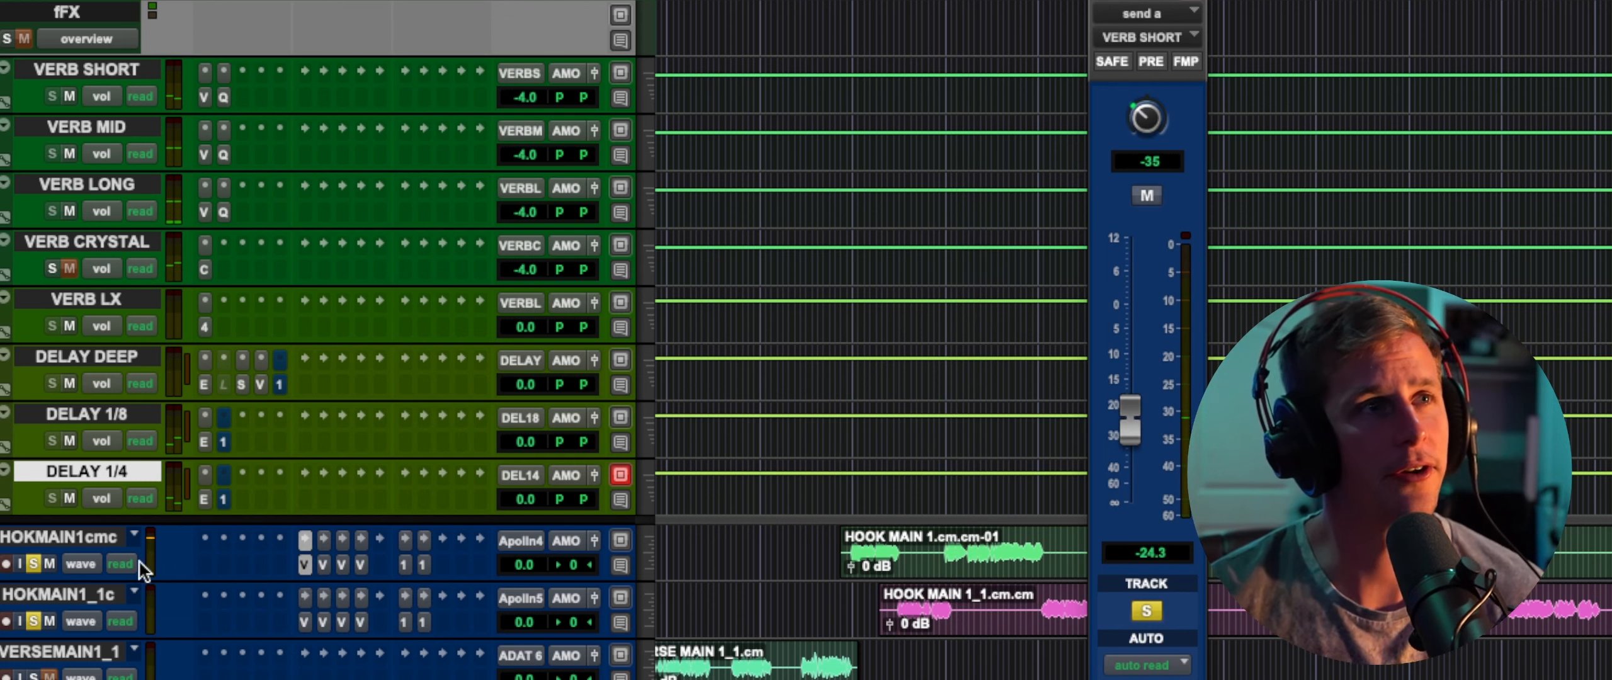
- Unsolo HOKMAIN1cmc and HOKMAIN1_1c and listen to the hook in the full mix
click(33, 564)
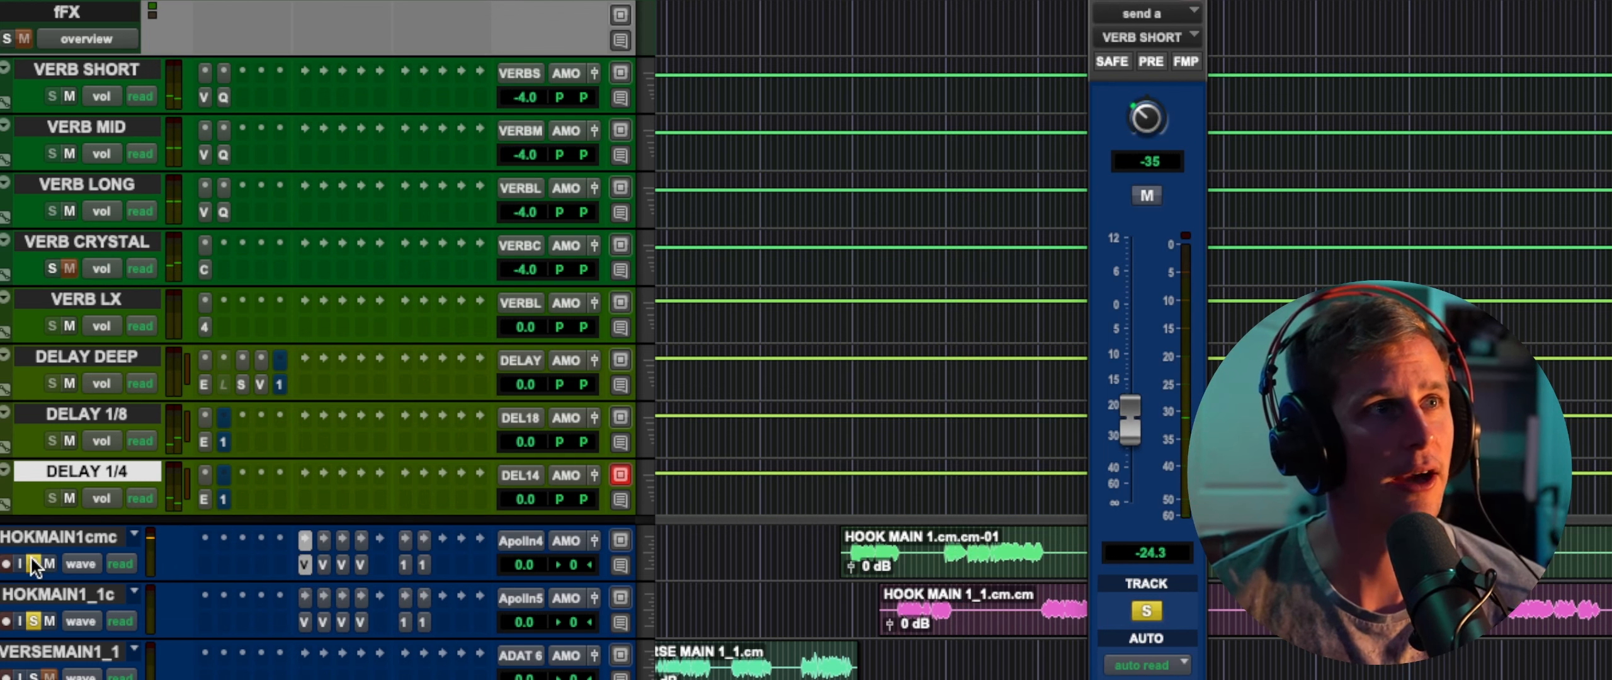
click(35, 622)
scroll(378, 658, down, 2)
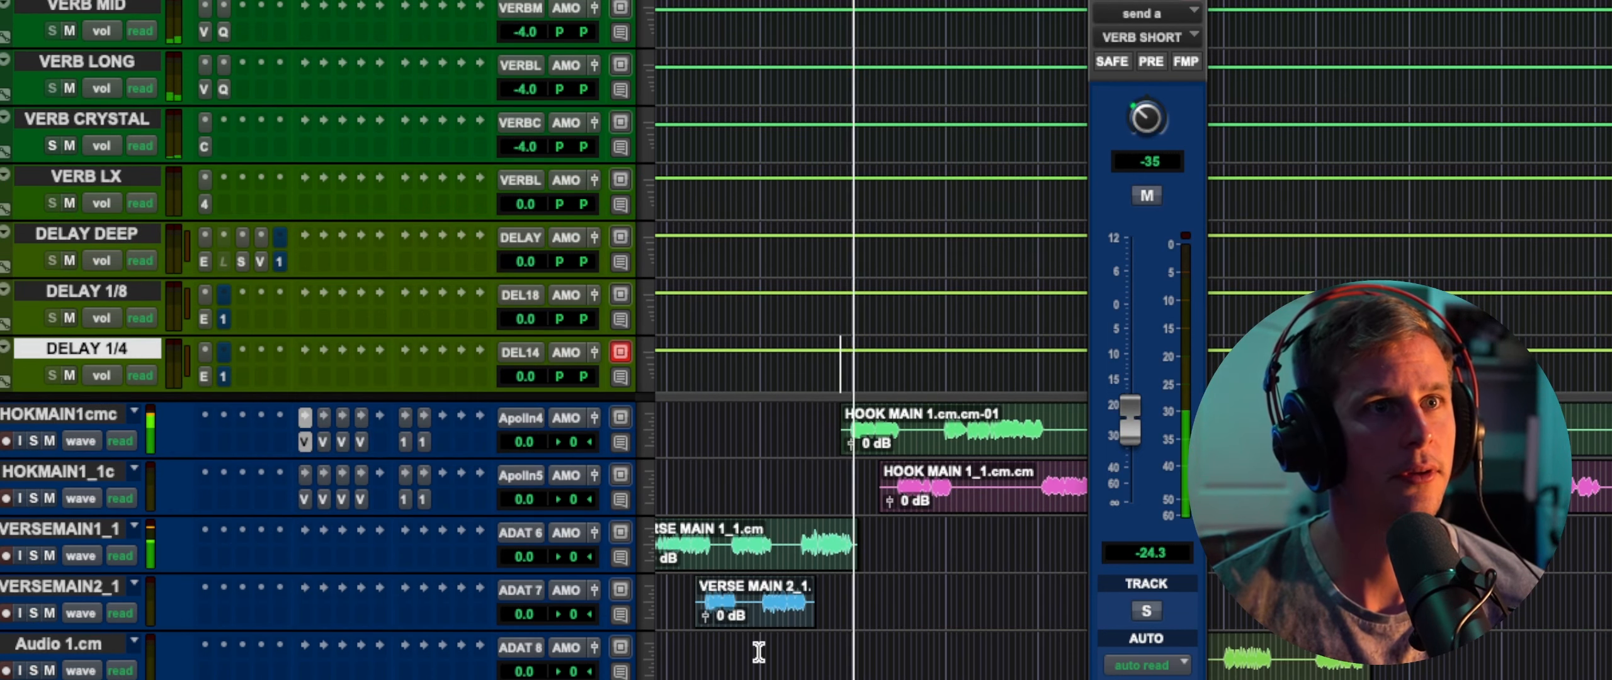
scroll(758, 652, down, 3)
scroll(758, 653, up, 3)
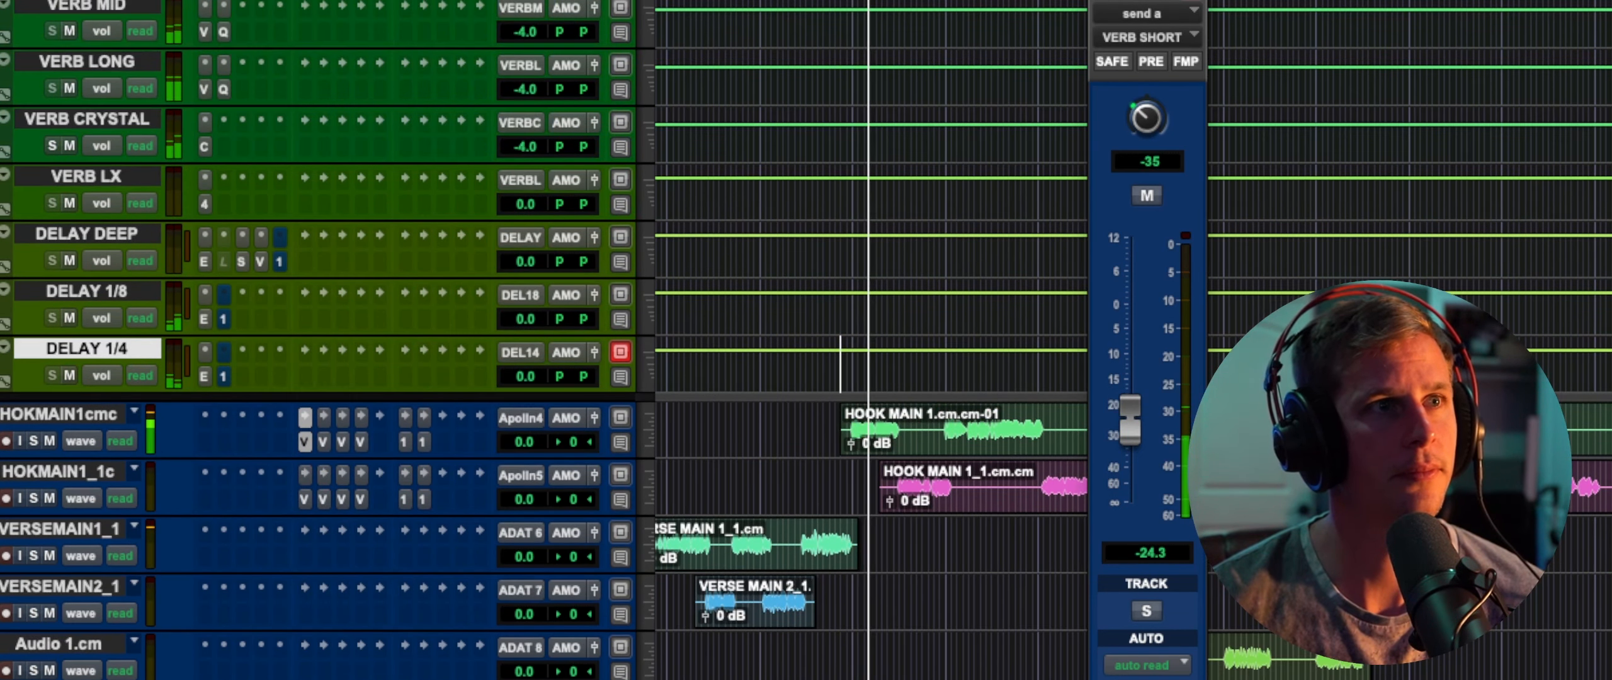
scroll(544, 340, up, 3)
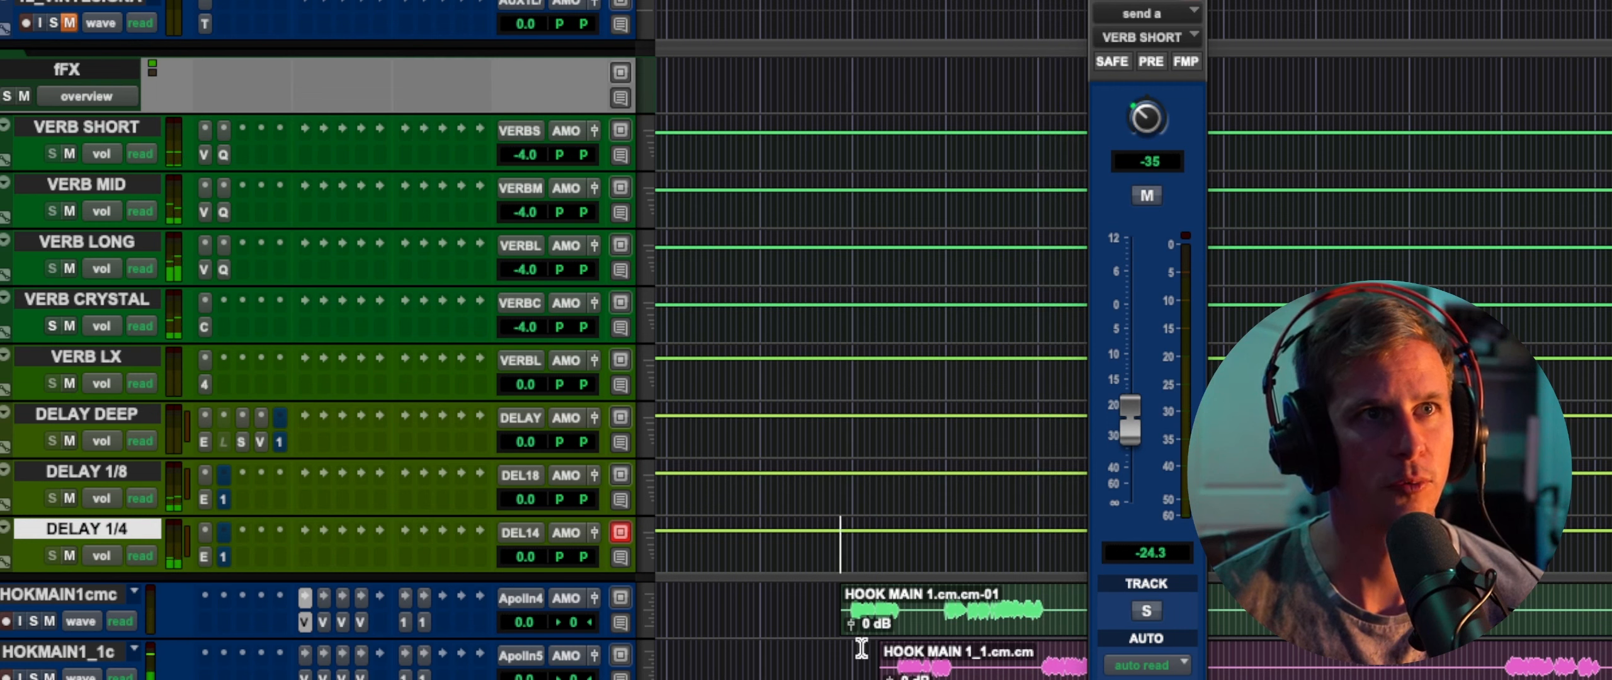
- Place the playback start just before the HOOK MAIN 1 clip and play the full mix from there
drag(907, 610, 847, 614)
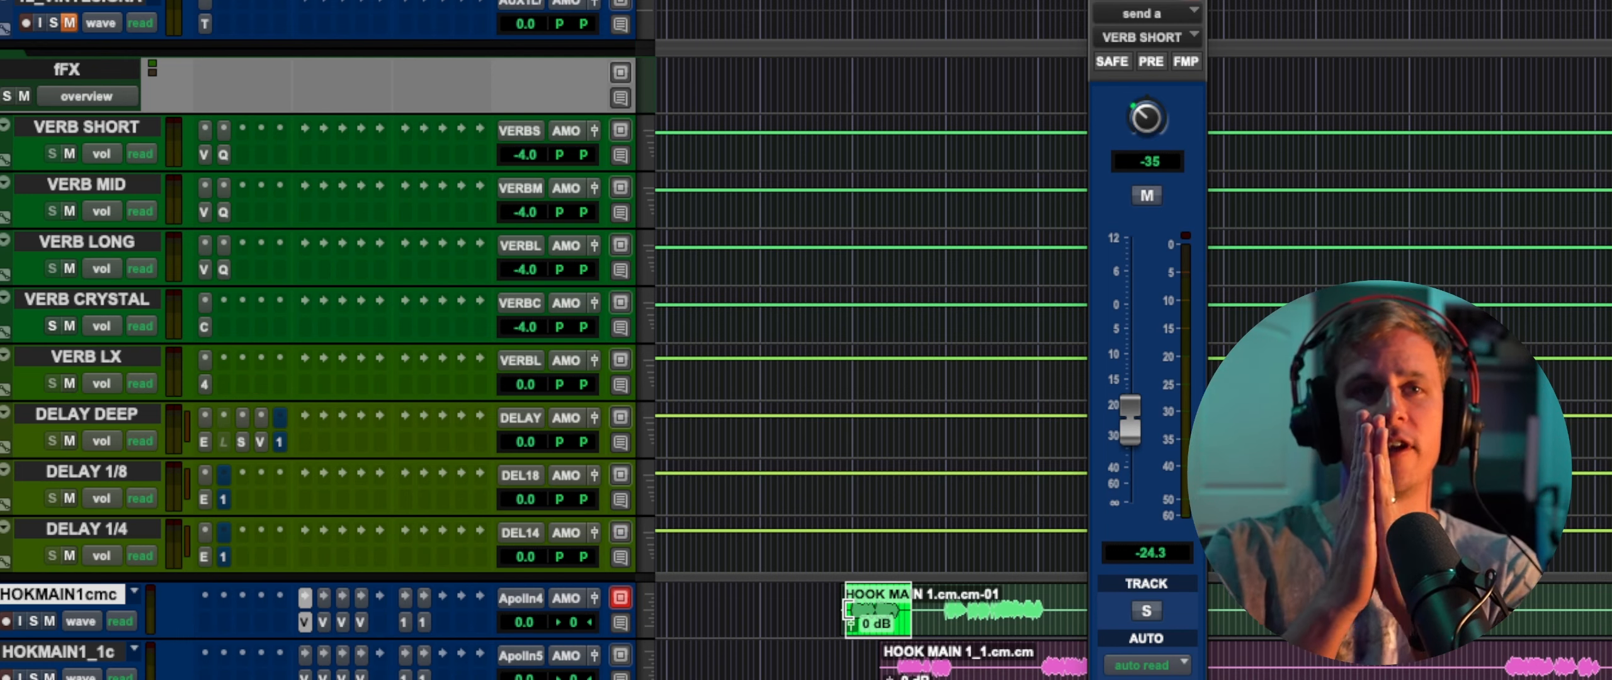
click(841, 552)
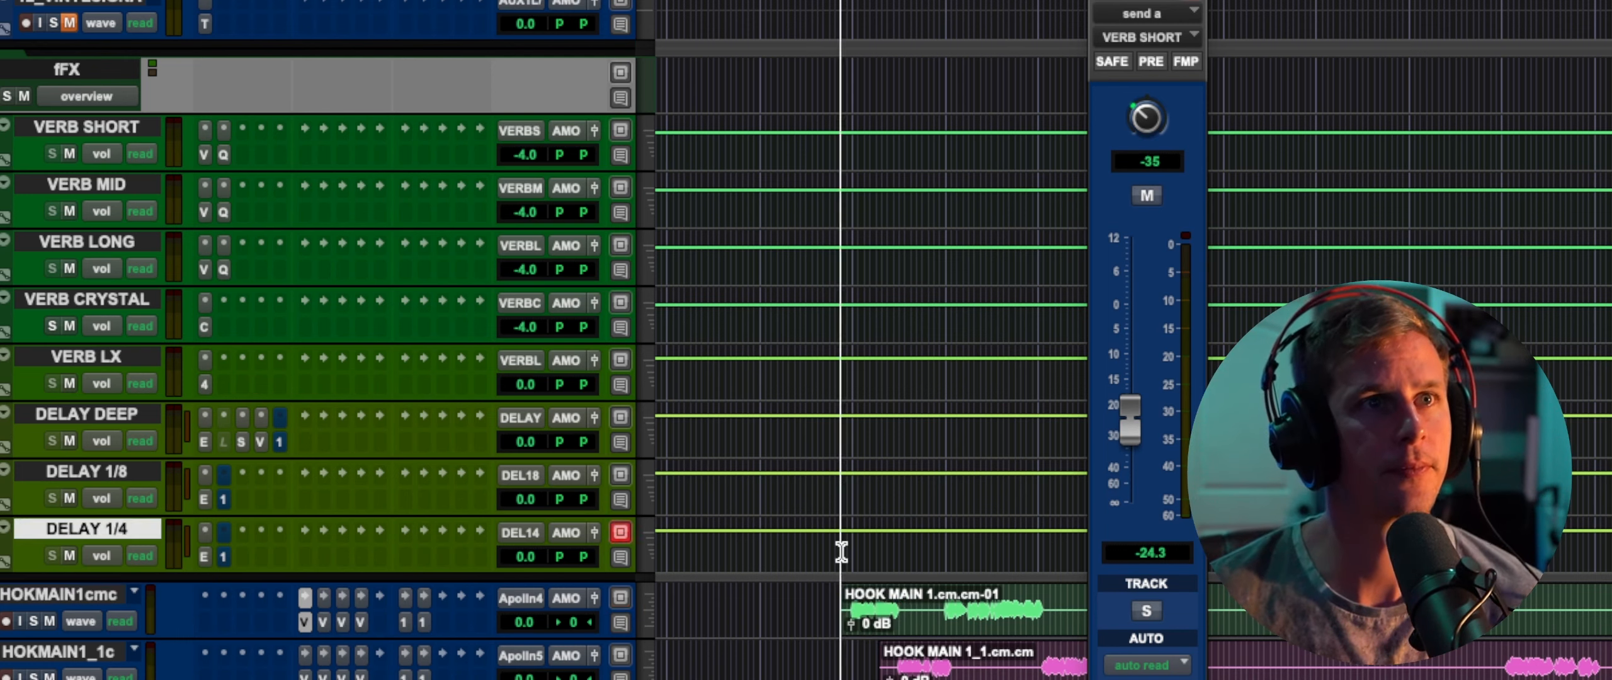
key(space)
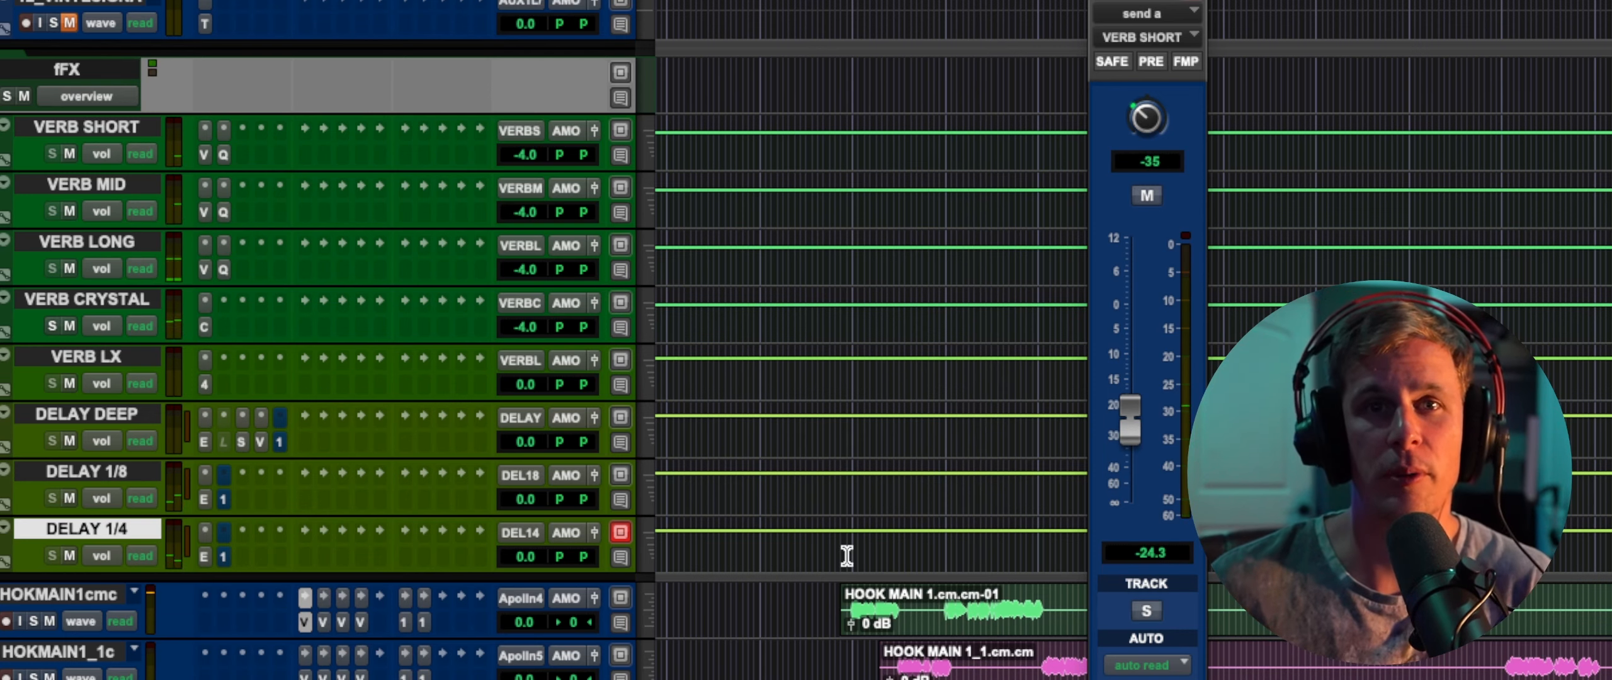
- Solo HOKMAIN1cmc, switch its VERB SHORT send to pre-fader, and pan that send to -38 during playback
click(34, 621)
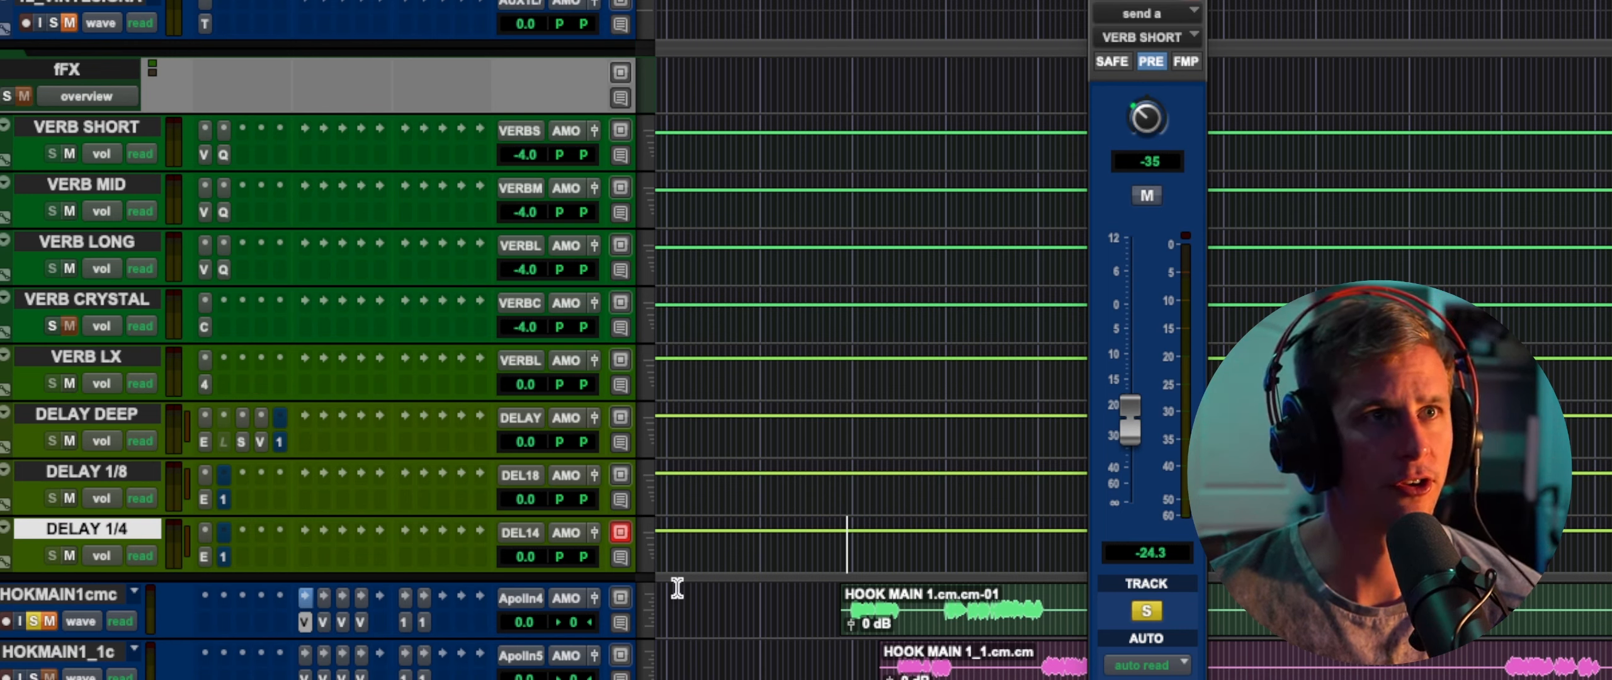
key(space)
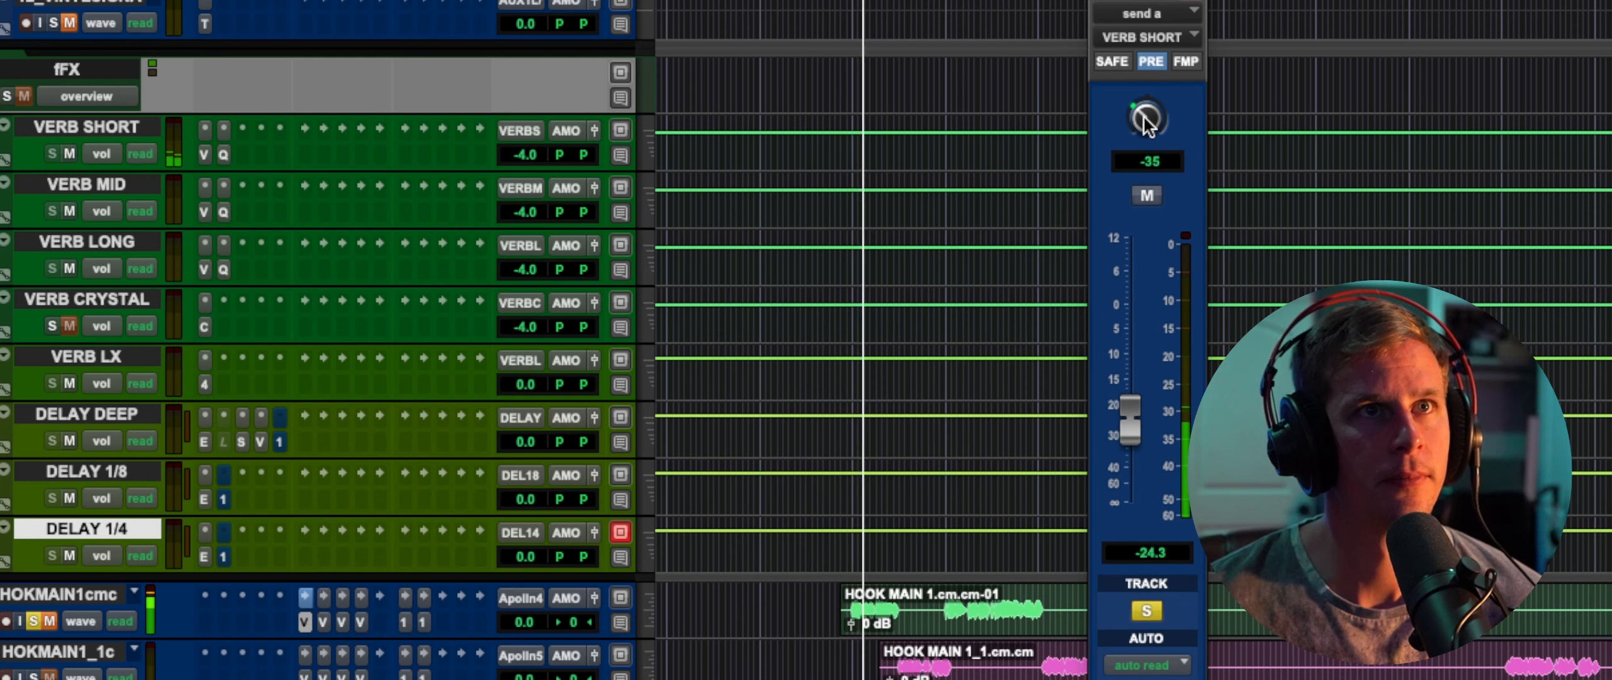
drag(1146, 118, 1146, 122)
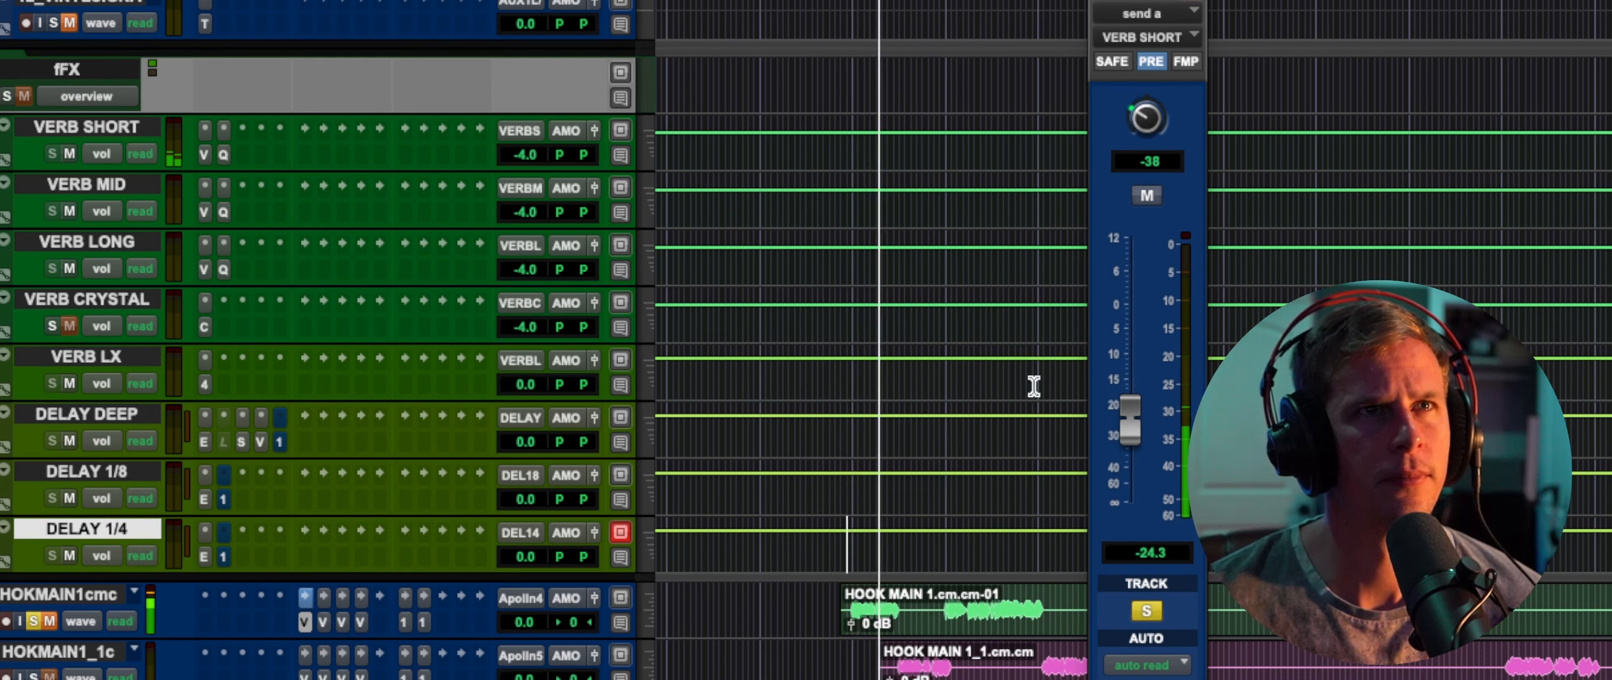
- Switch the VERB MID and VERB LONG sends on HOKMAIN1cmc to pre-fader and pan VERB LONG to -56
click(324, 622)
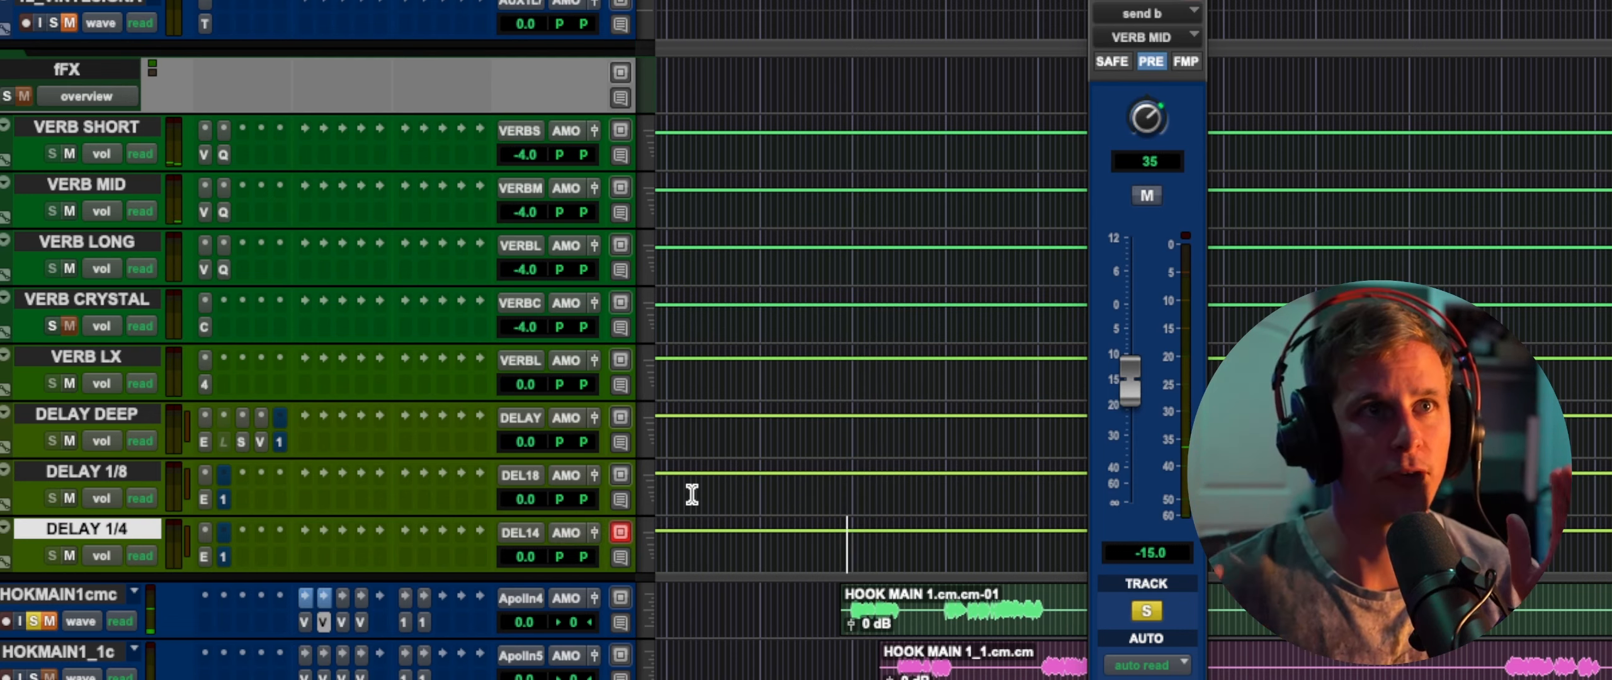
click(341, 614)
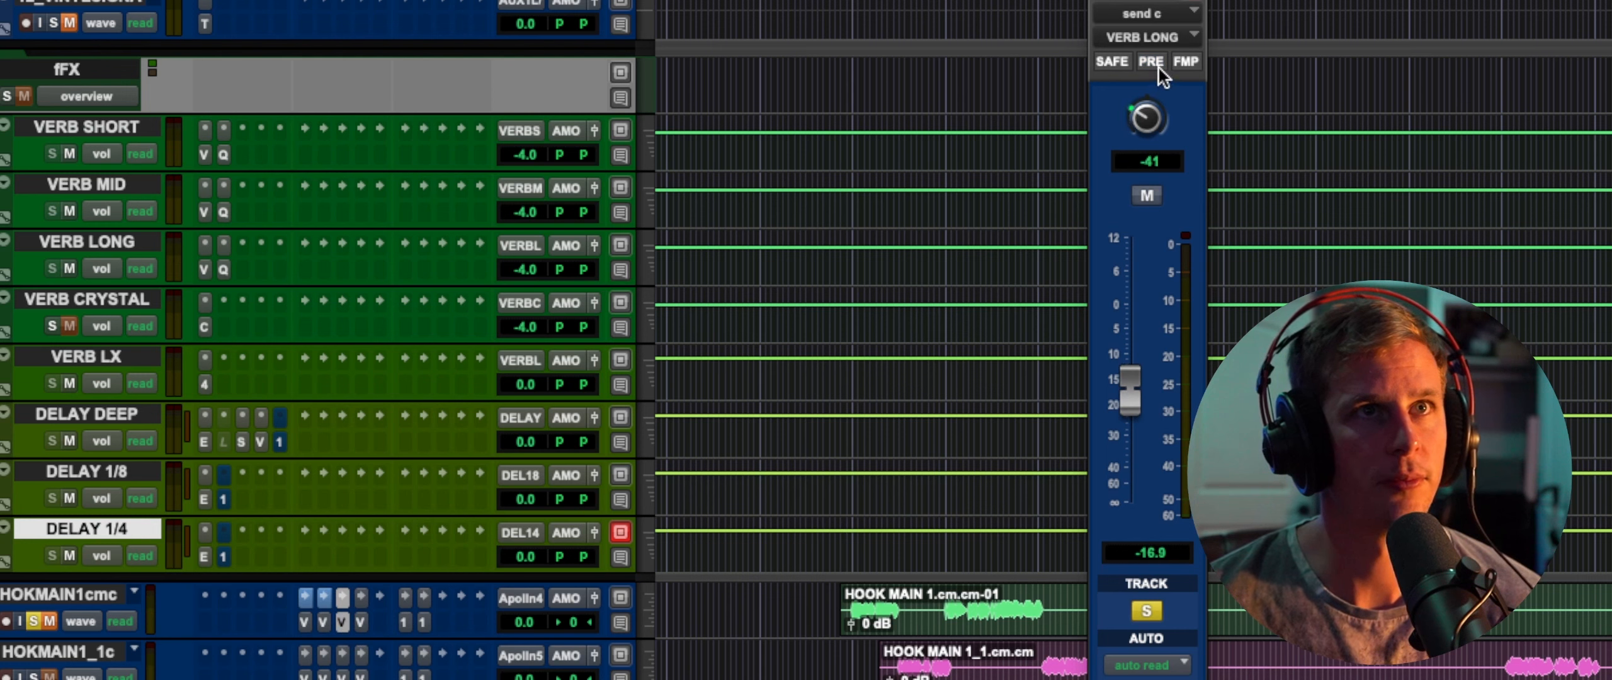
key(space)
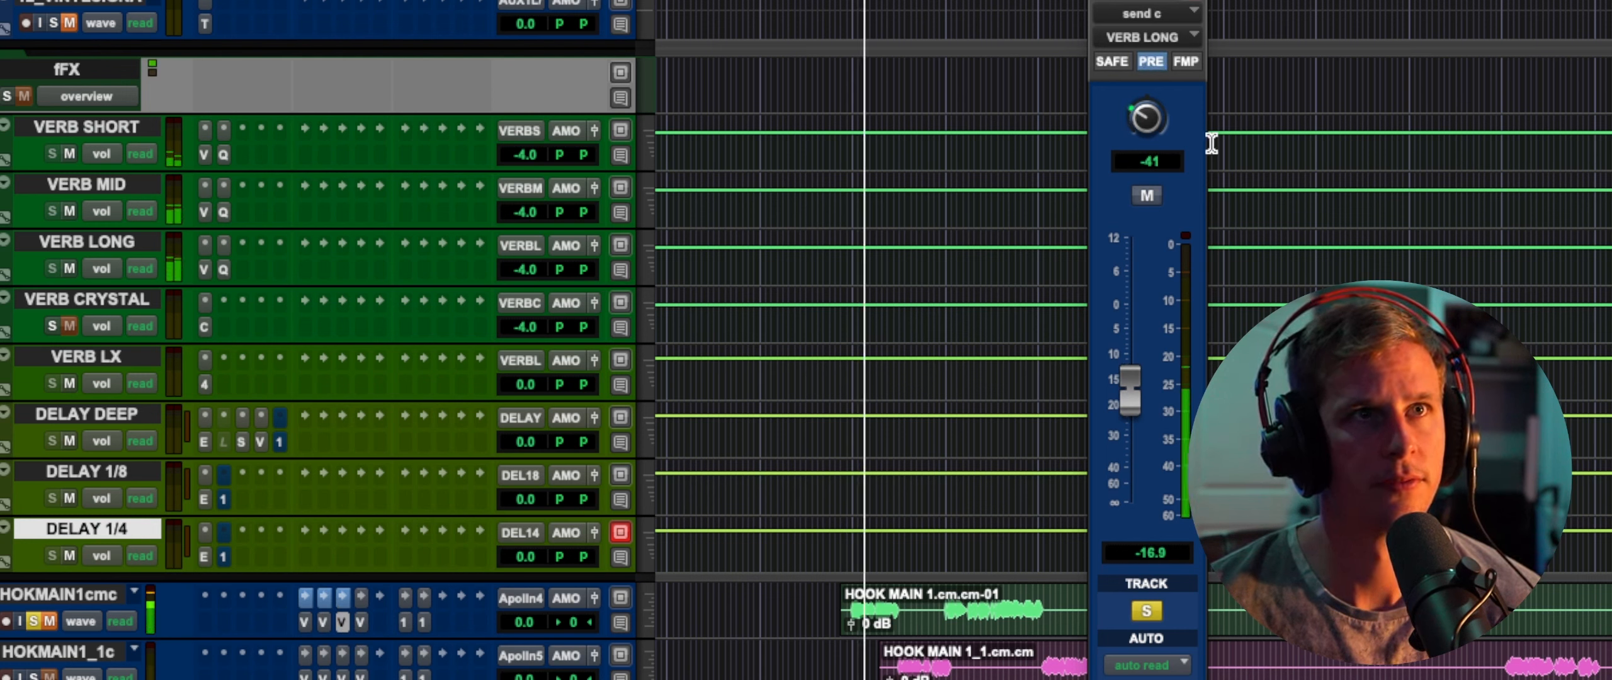
drag(1159, 123, 1159, 133)
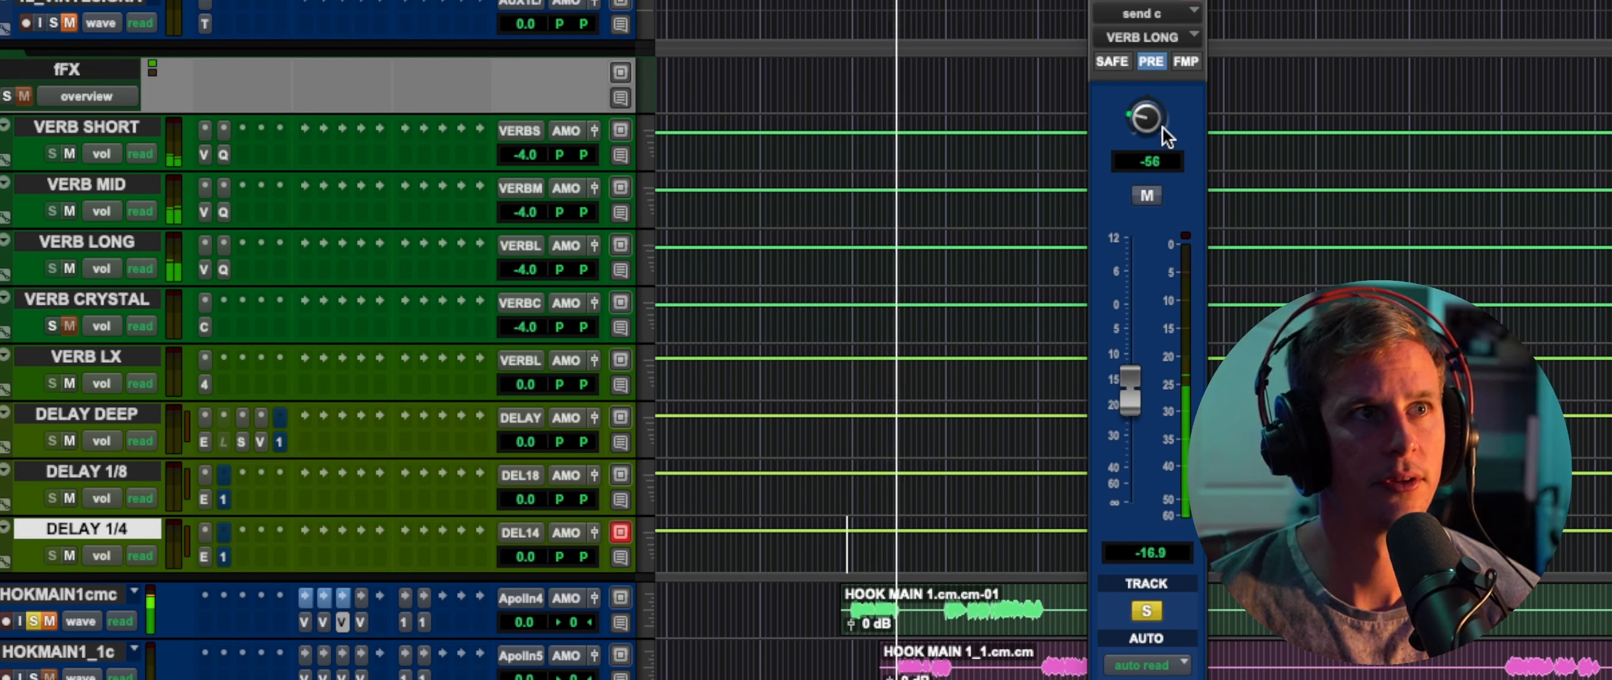
- Switch the VERB CRYSTAL, DELAY 1/4 and DELAY 1/8 sends on HOKMAIN1cmc to pre-fader and pan VERB CRYSTAL to 48
click(358, 622)
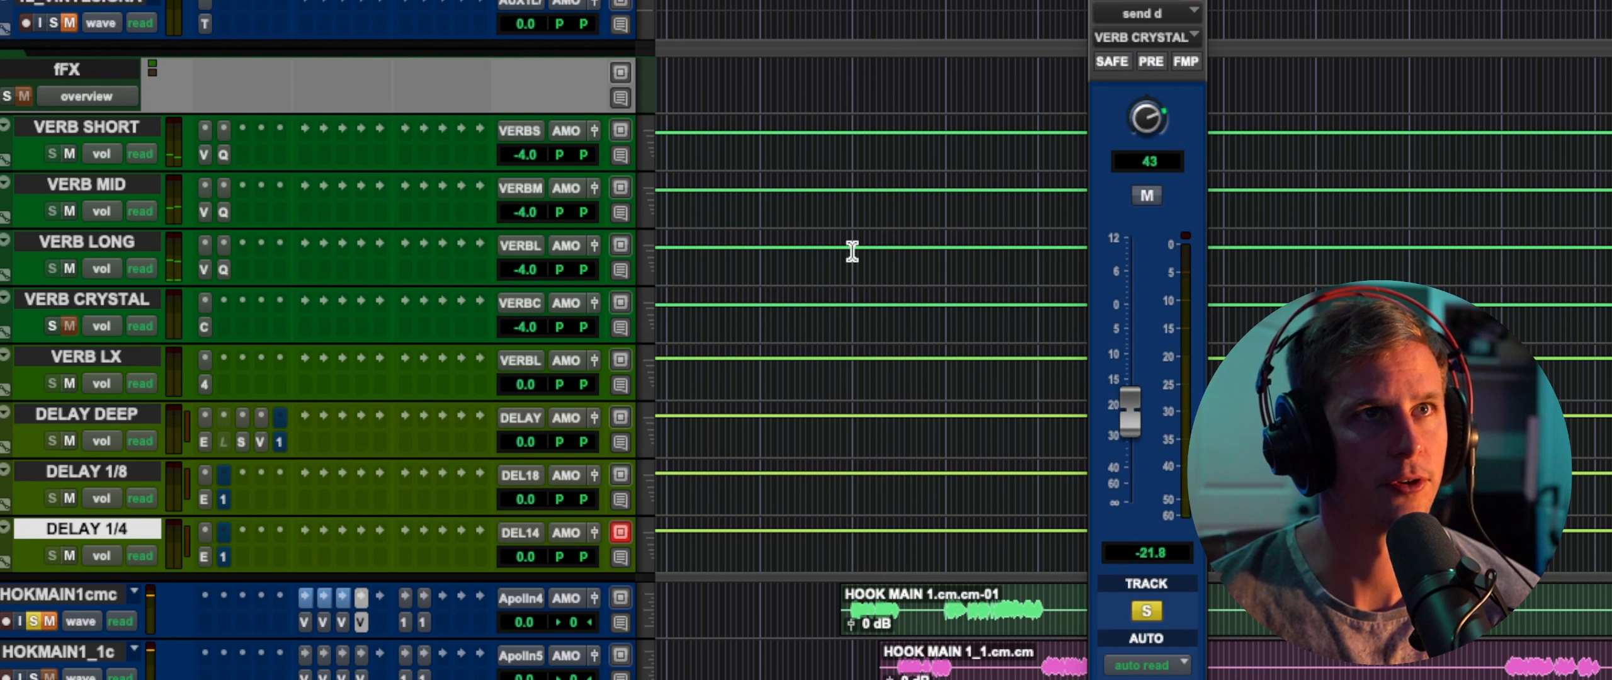
click(1150, 61)
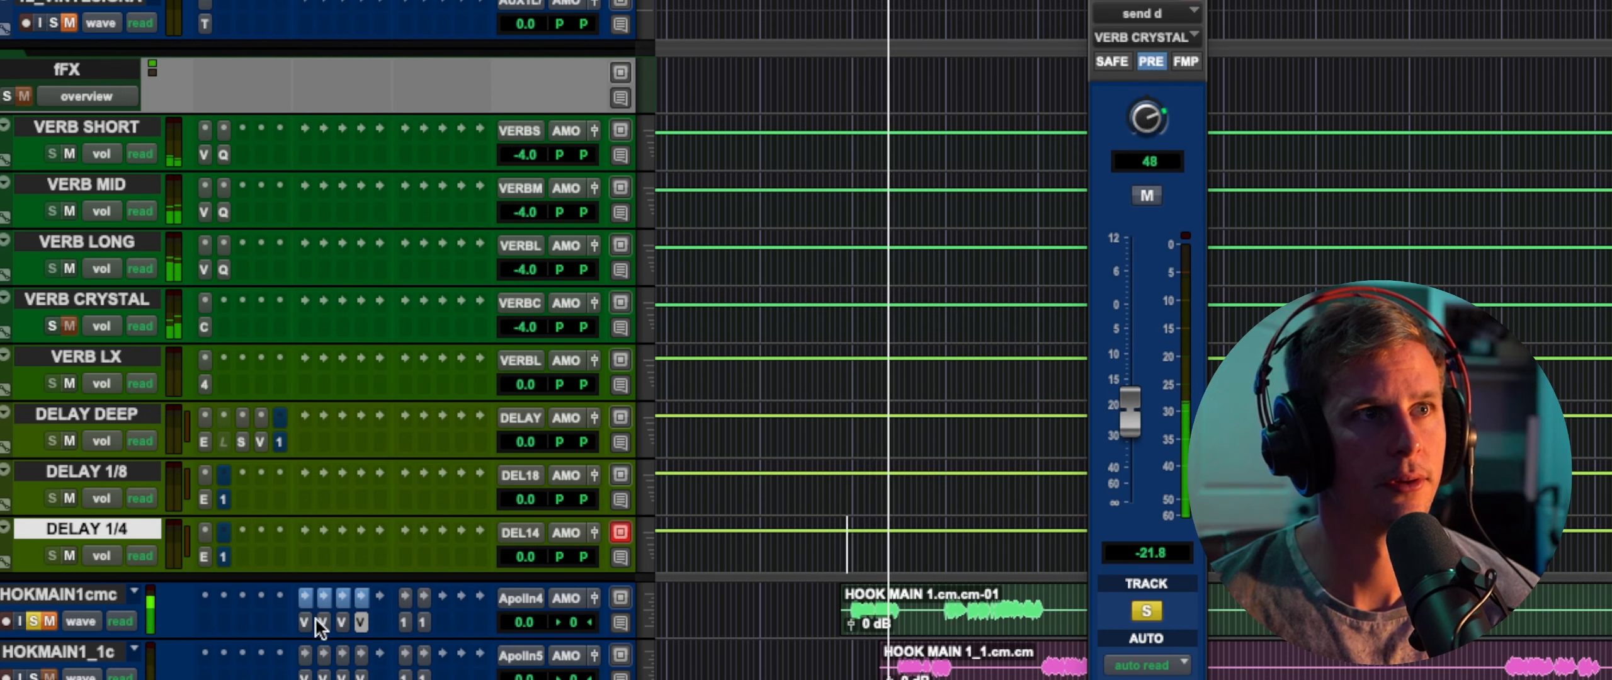
click(406, 621)
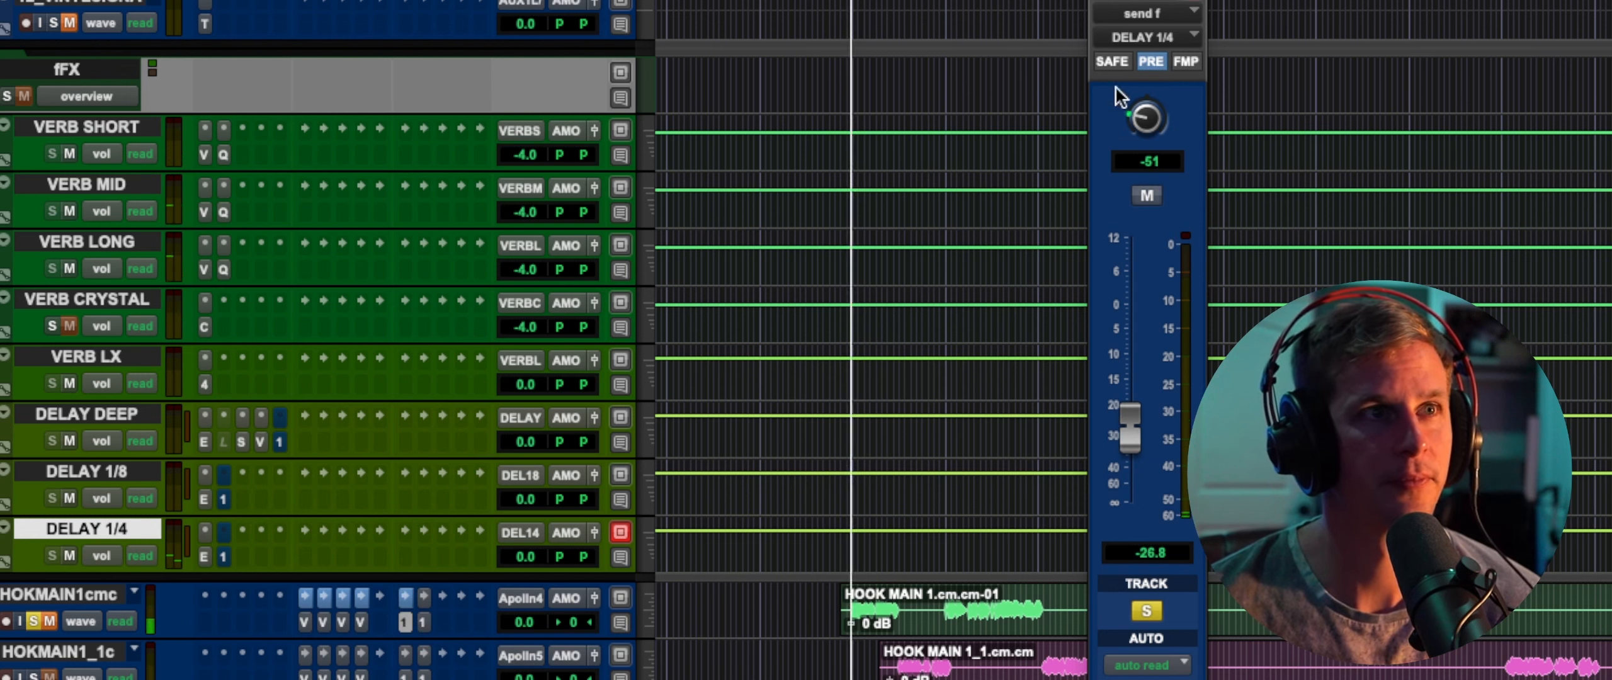
click(421, 622)
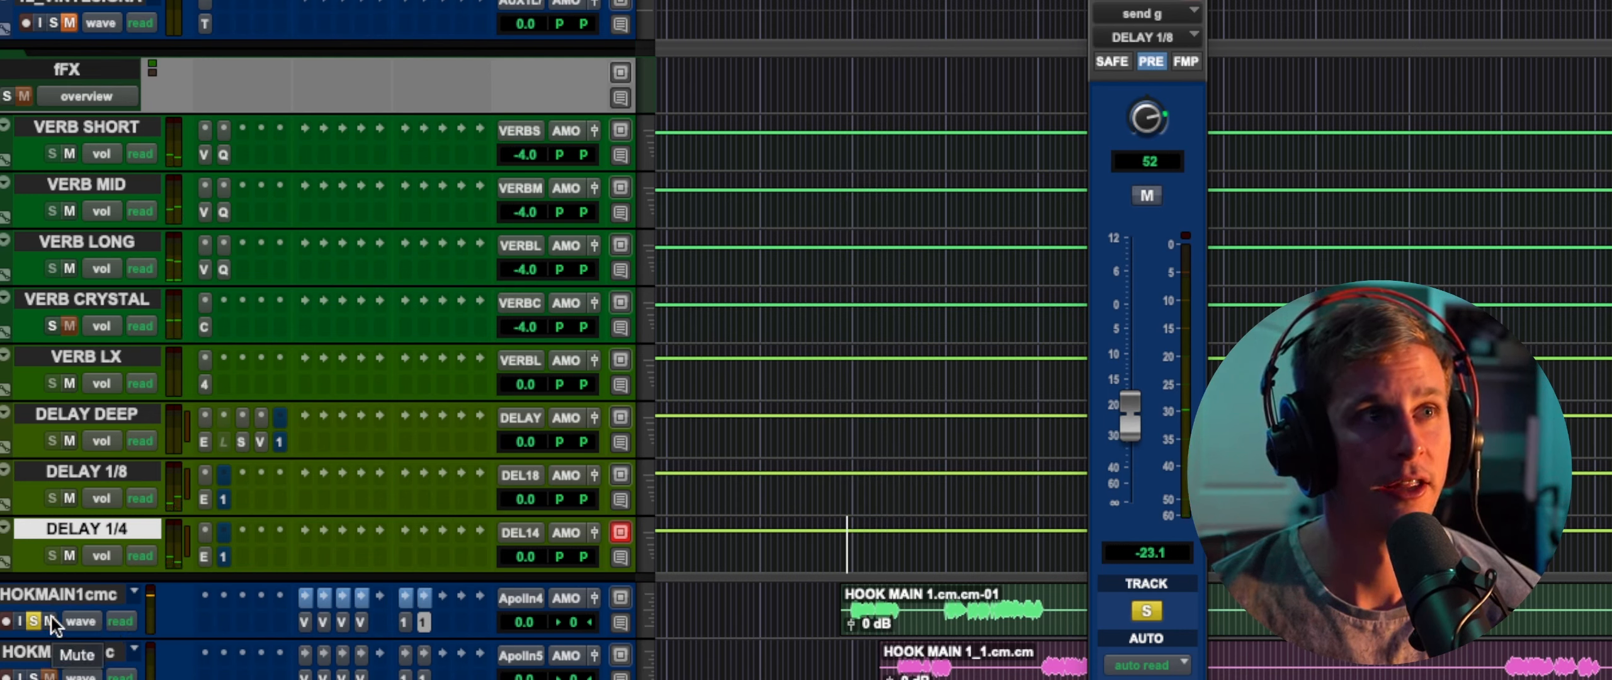
- Solo HOKMAIN1_1c with HOKMAIN1cmc, play both hook vocals together, and open the VERB SHORT send on HOKMAIN1_1c
key(space)
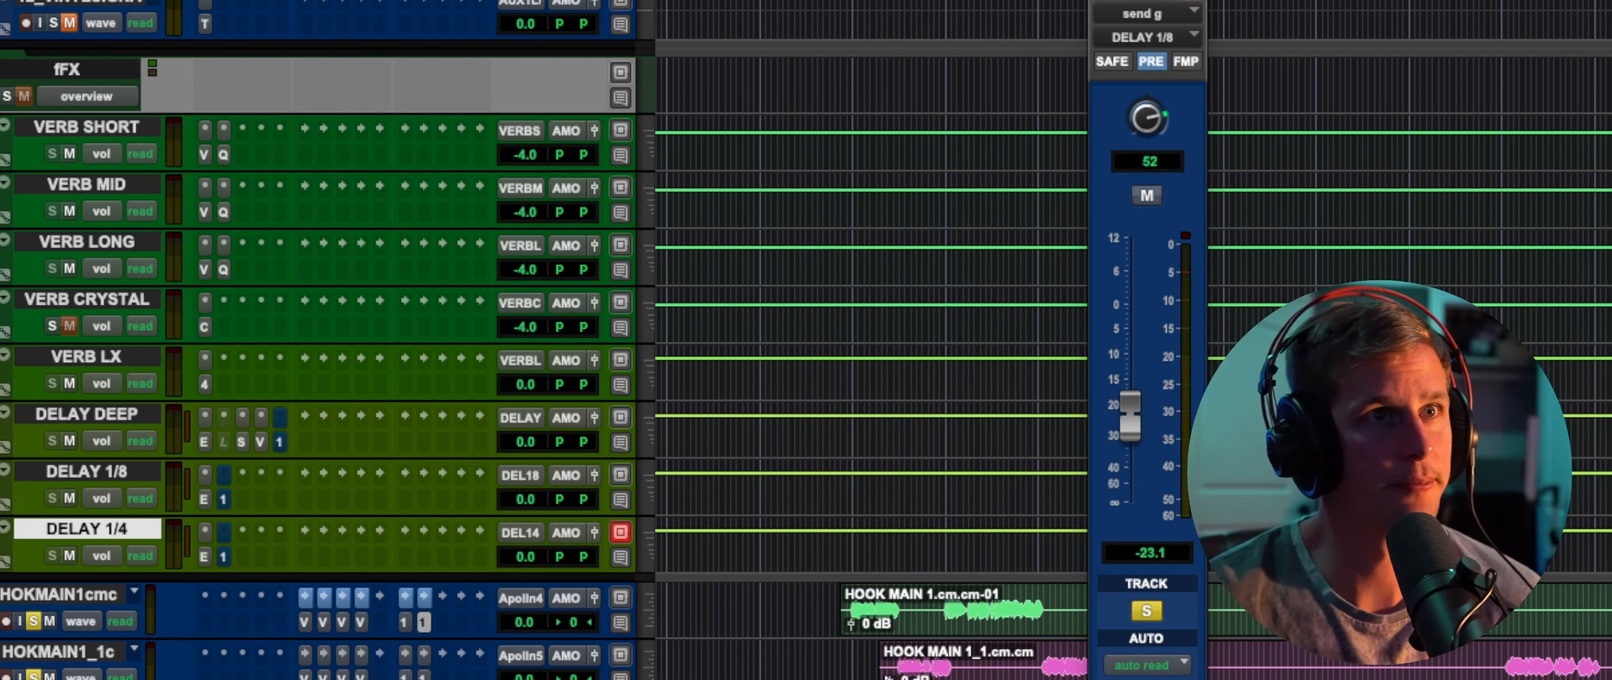
key(space)
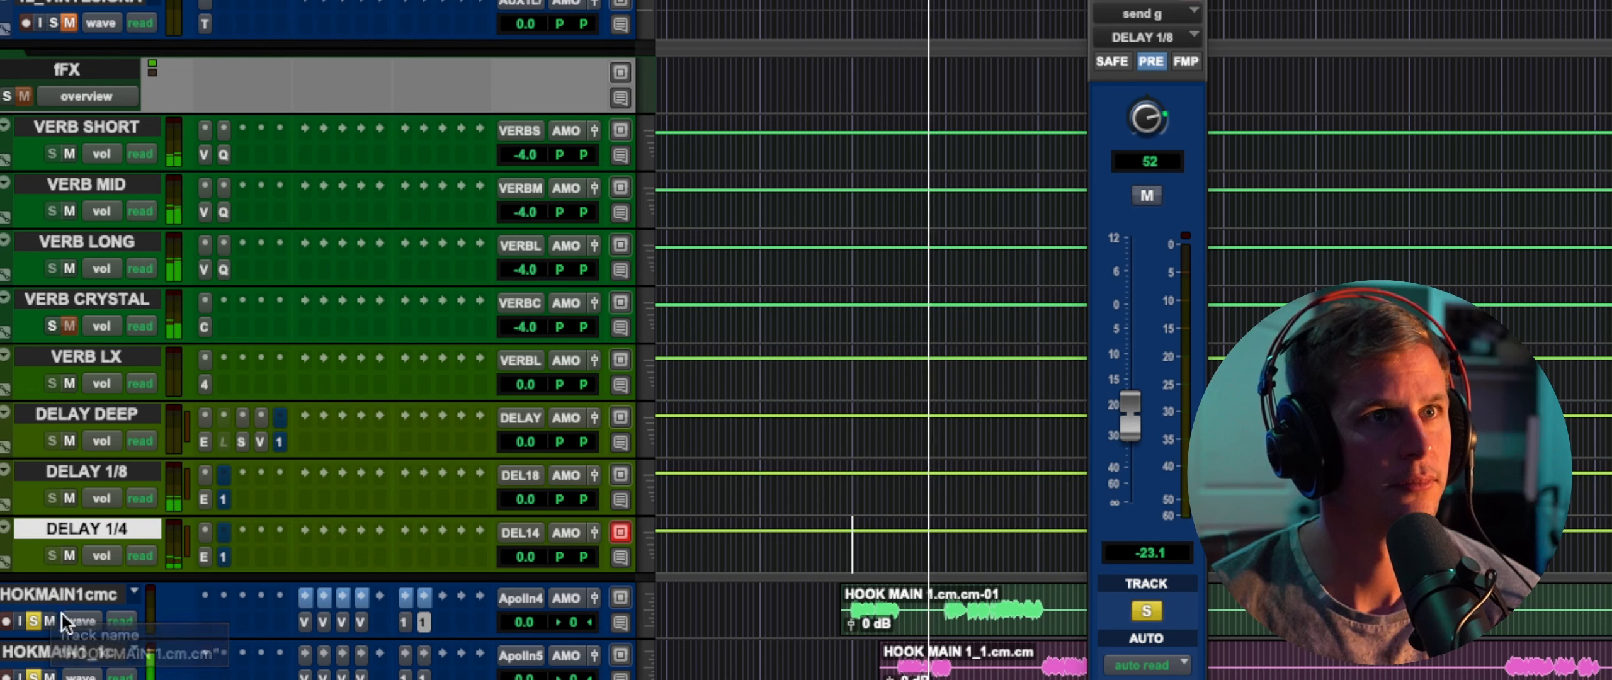
key(space)
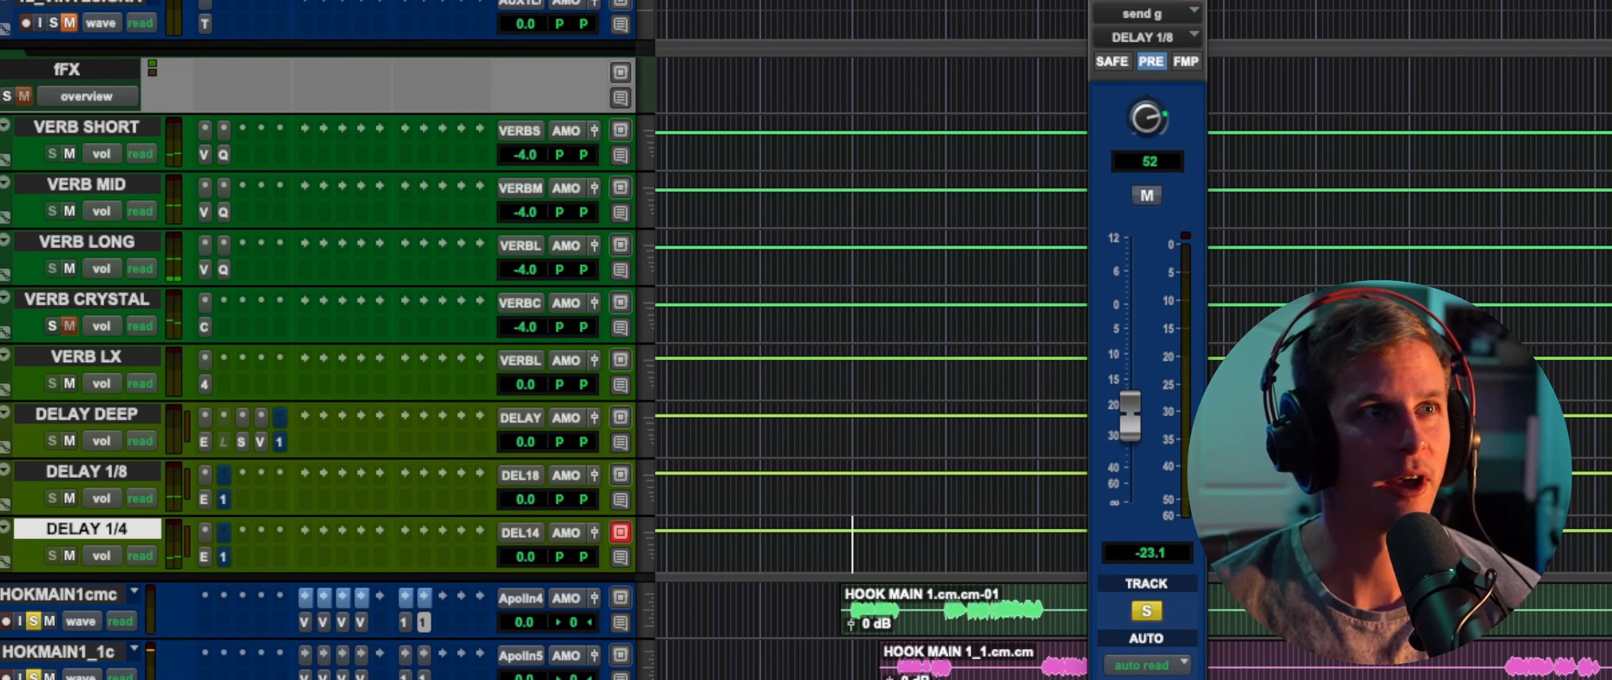
click(304, 655)
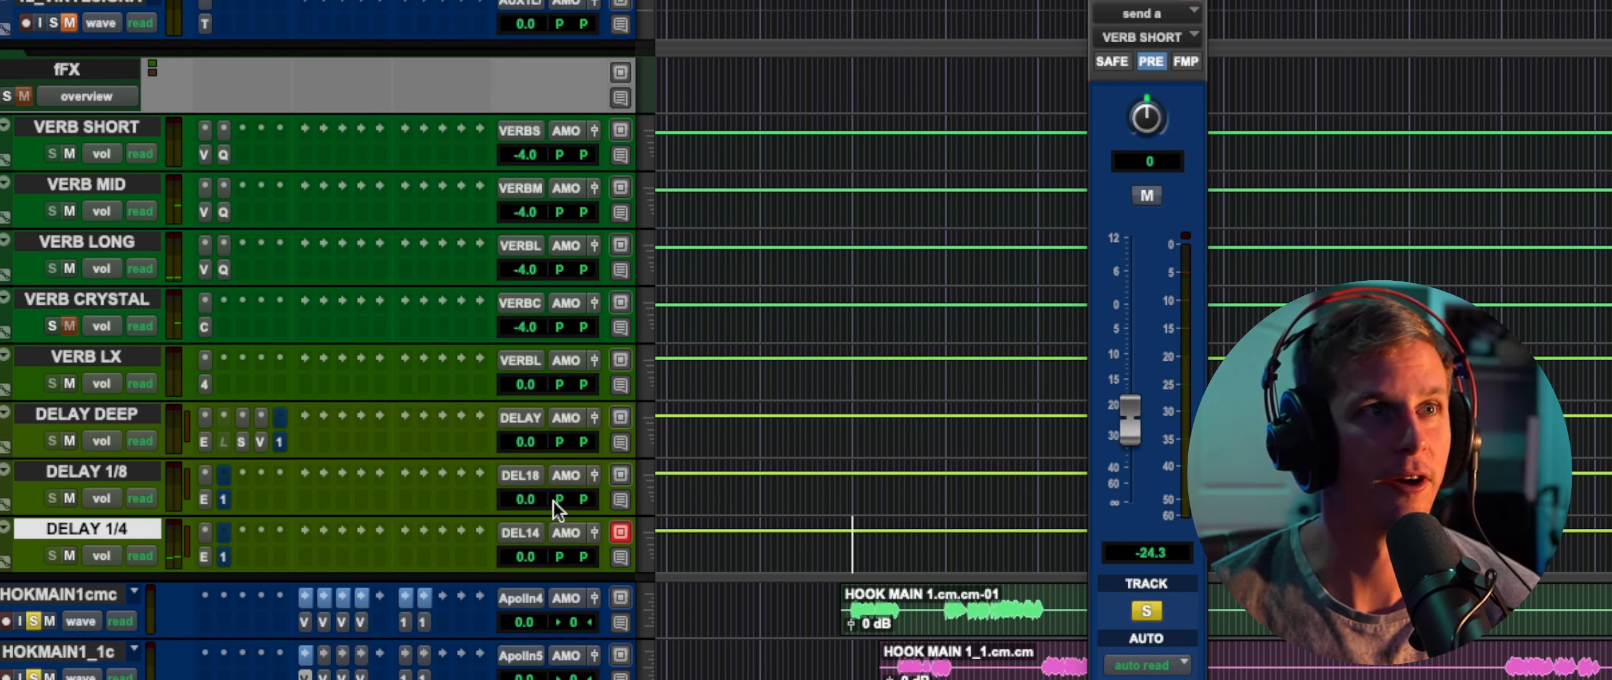
- Switch the VERB MID, VERB LONG, VERB CRYSTAL, DELAY 1/4 and DELAY 1/8 sends on HOKMAIN1_1c to pre-fader
click(323, 655)
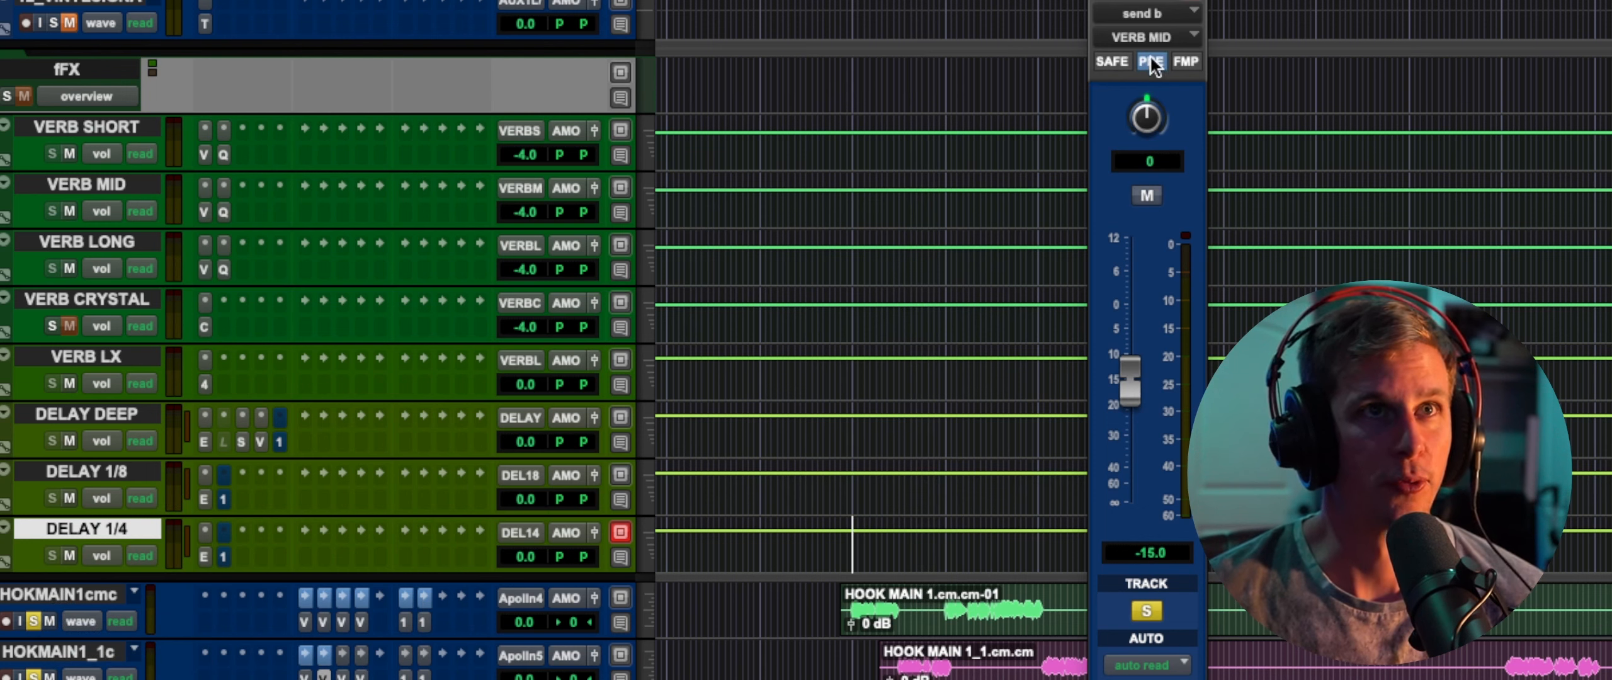
click(1154, 54)
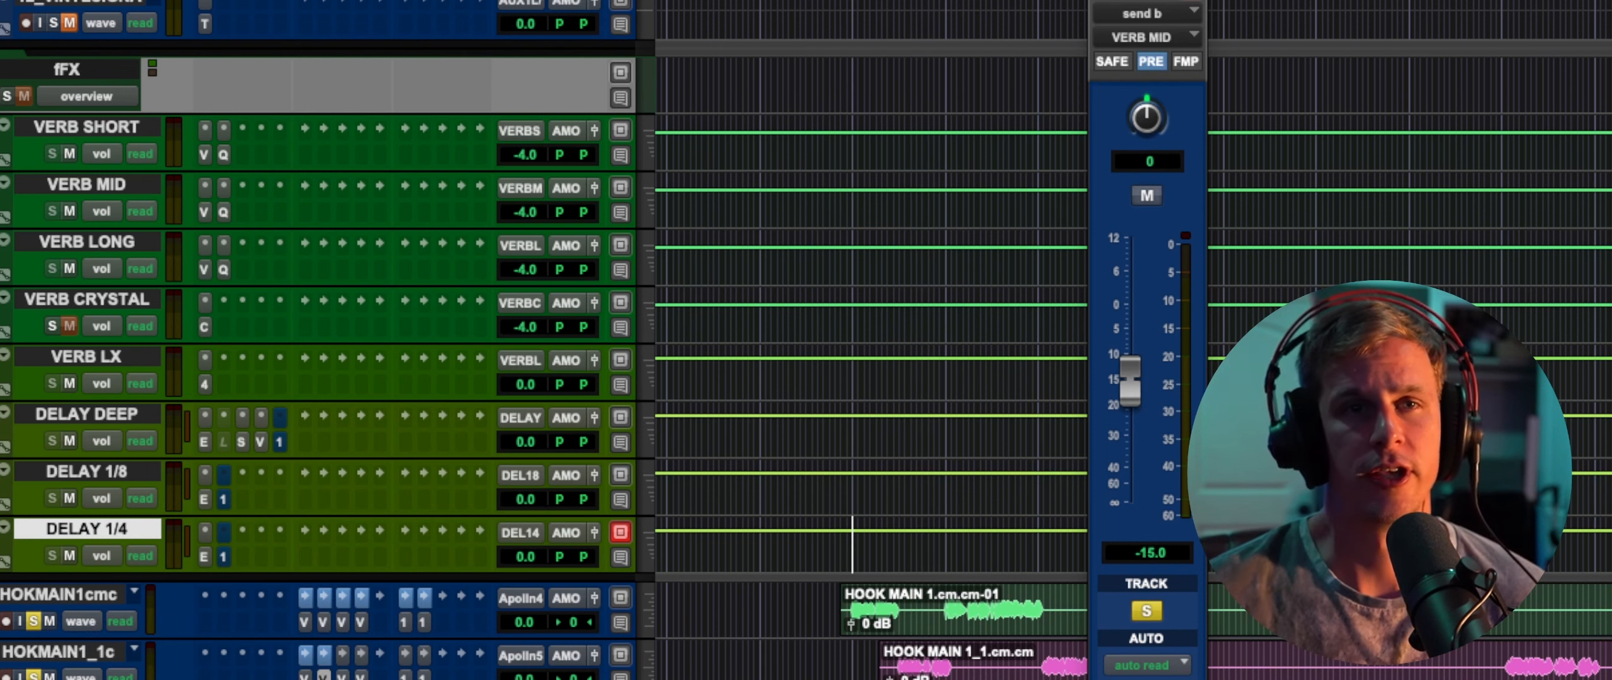
click(343, 654)
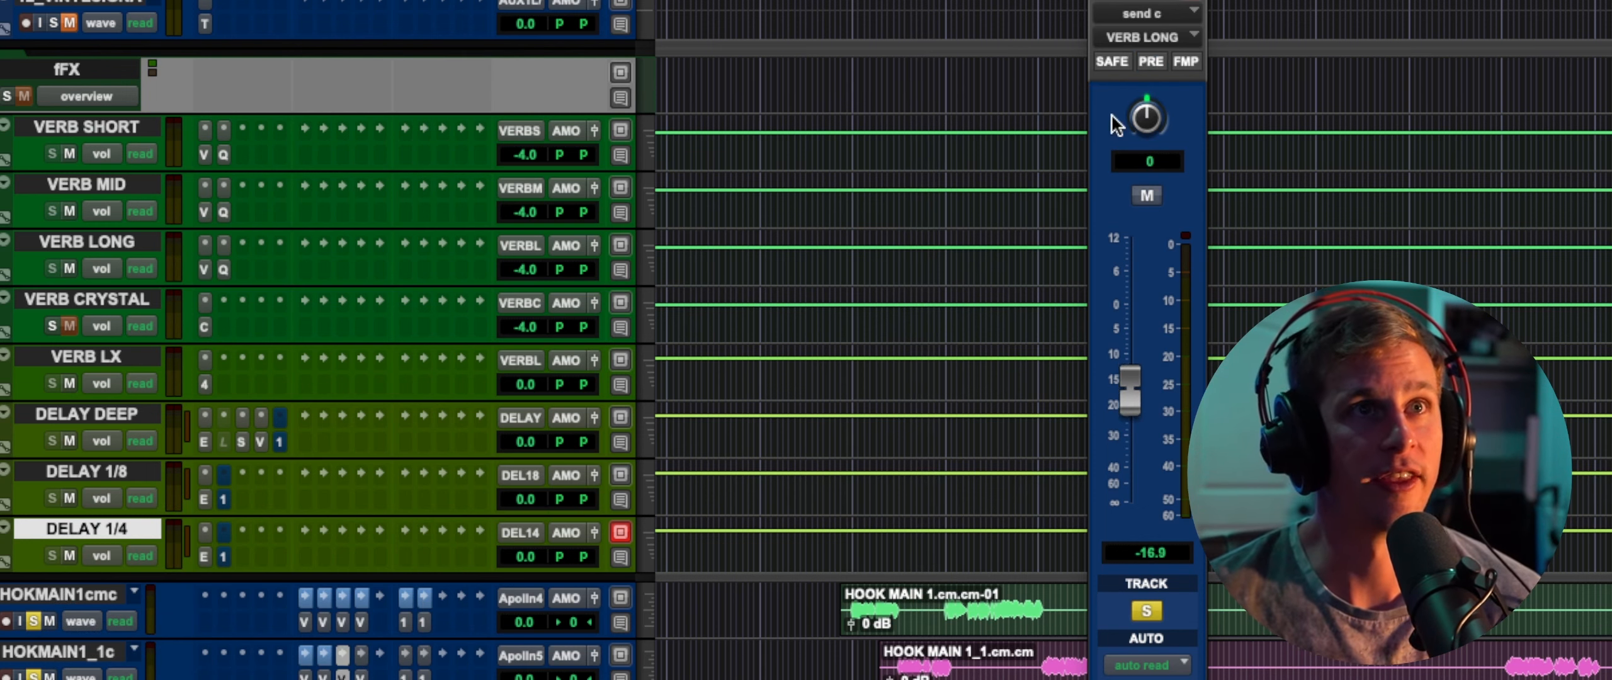
click(1149, 62)
click(361, 655)
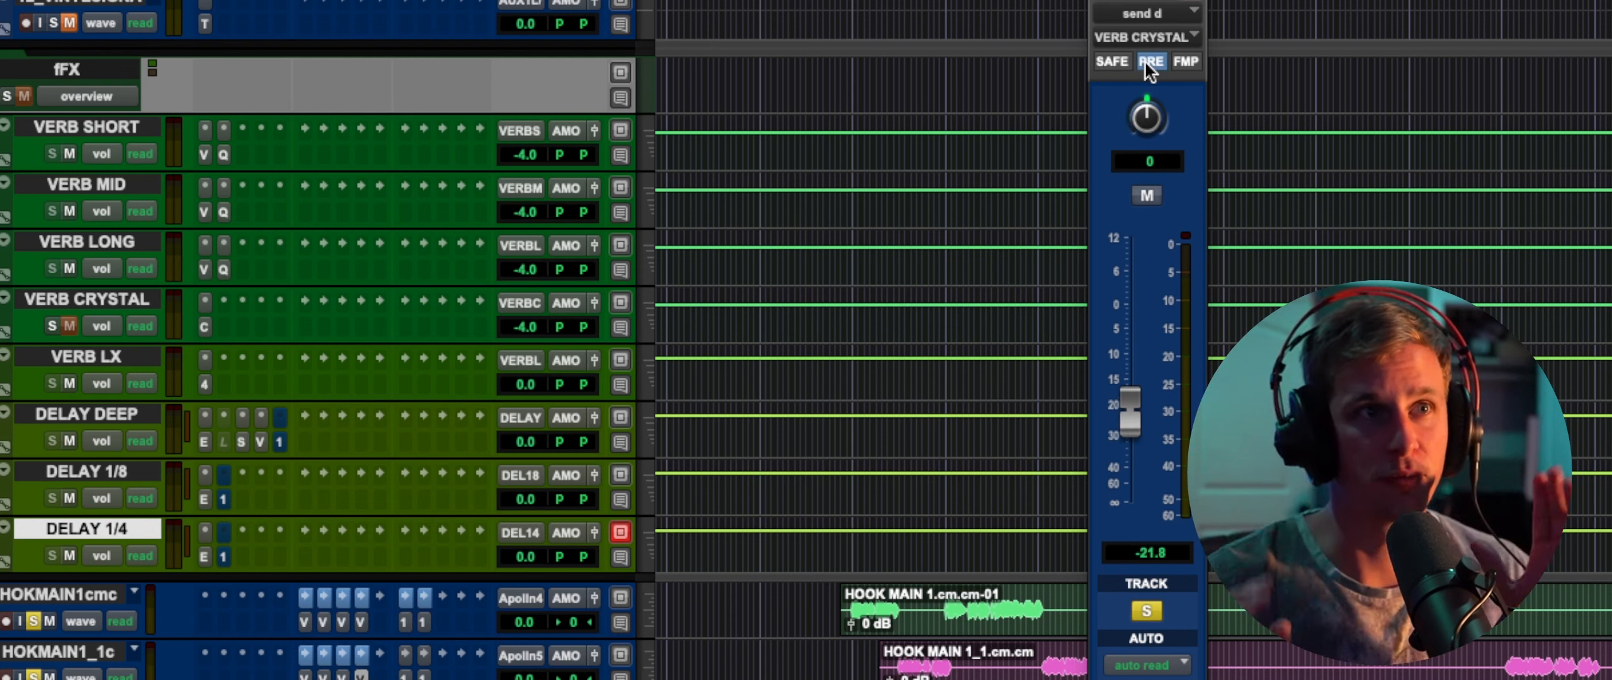
click(406, 655)
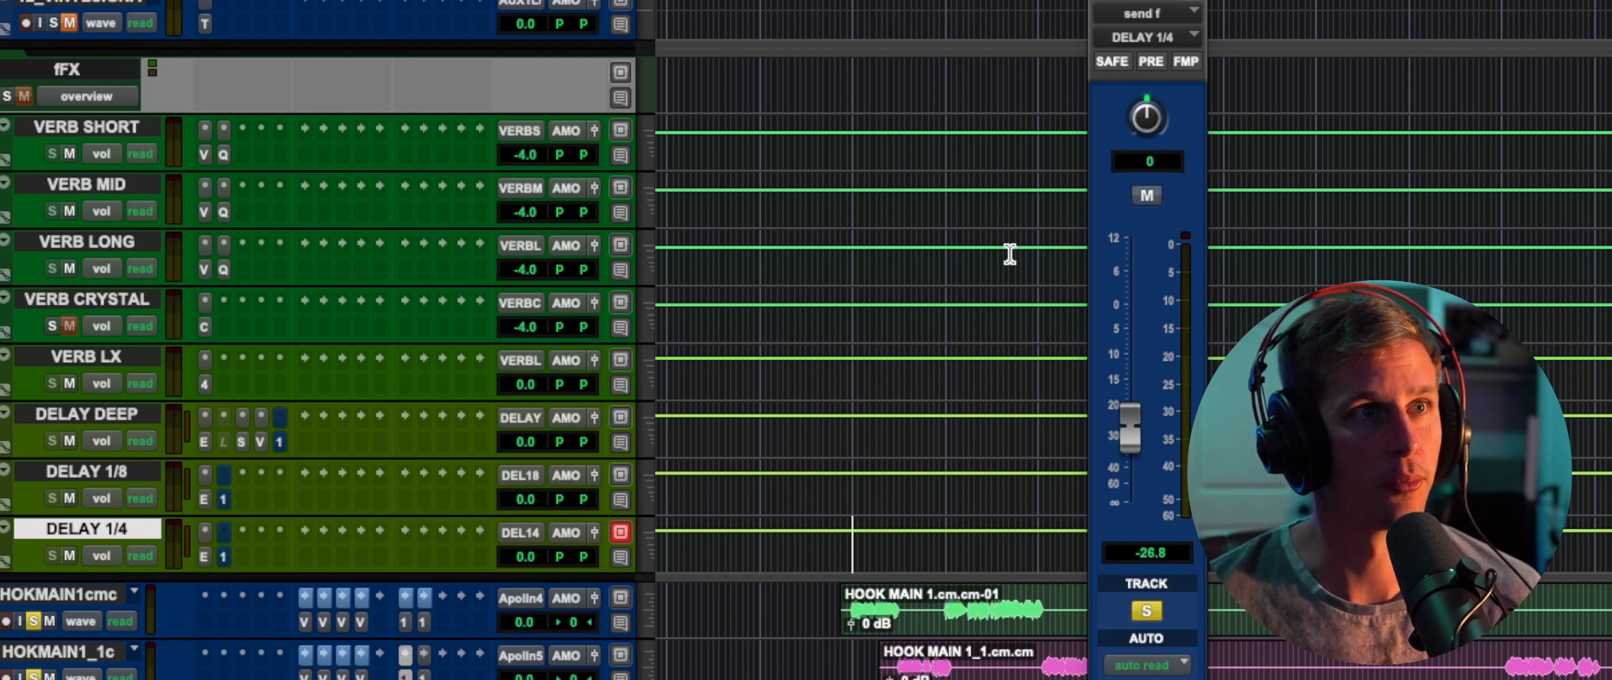
click(424, 655)
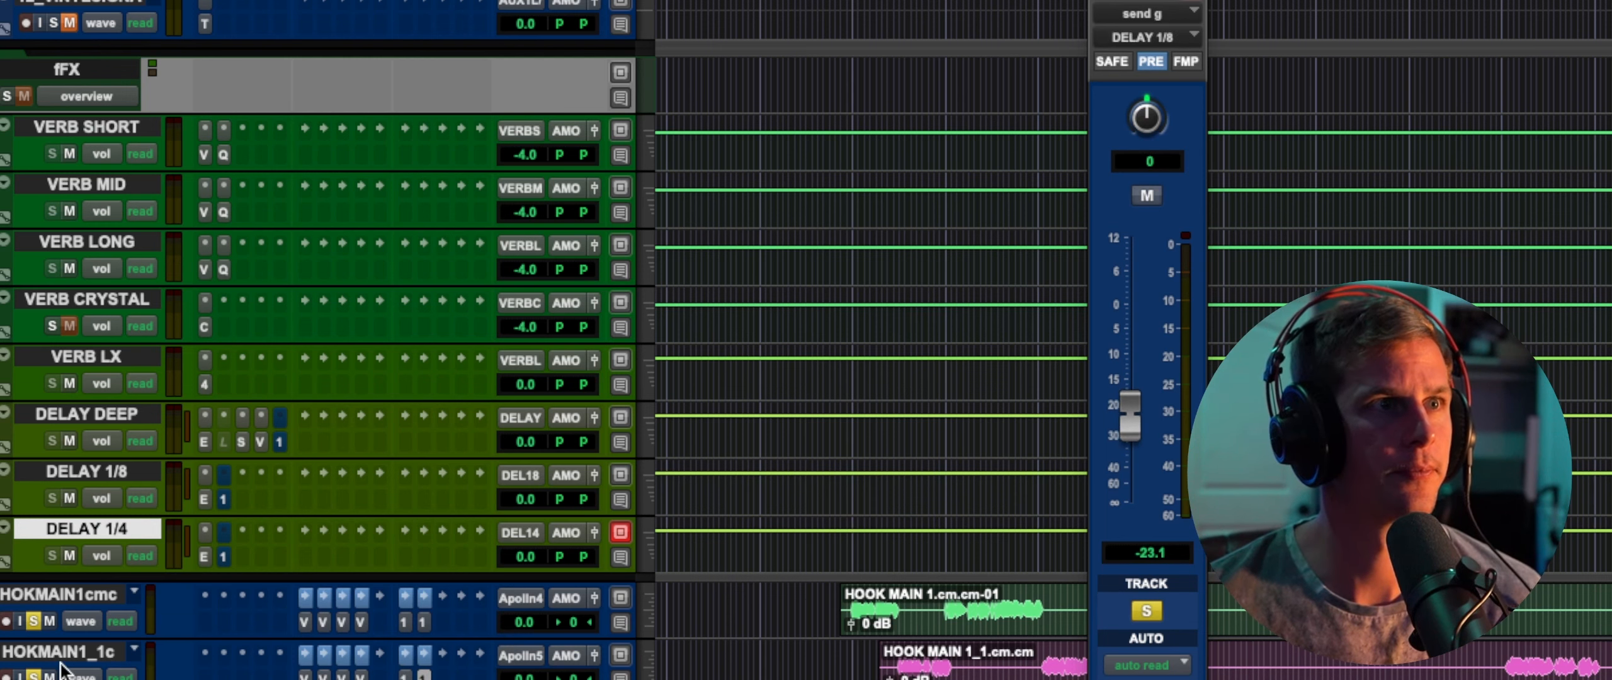
- Play the soloed HOKMAIN1cmc and HOKMAIN1_1c vocals from the hook start to check their combined reverb and delay width
key(space)
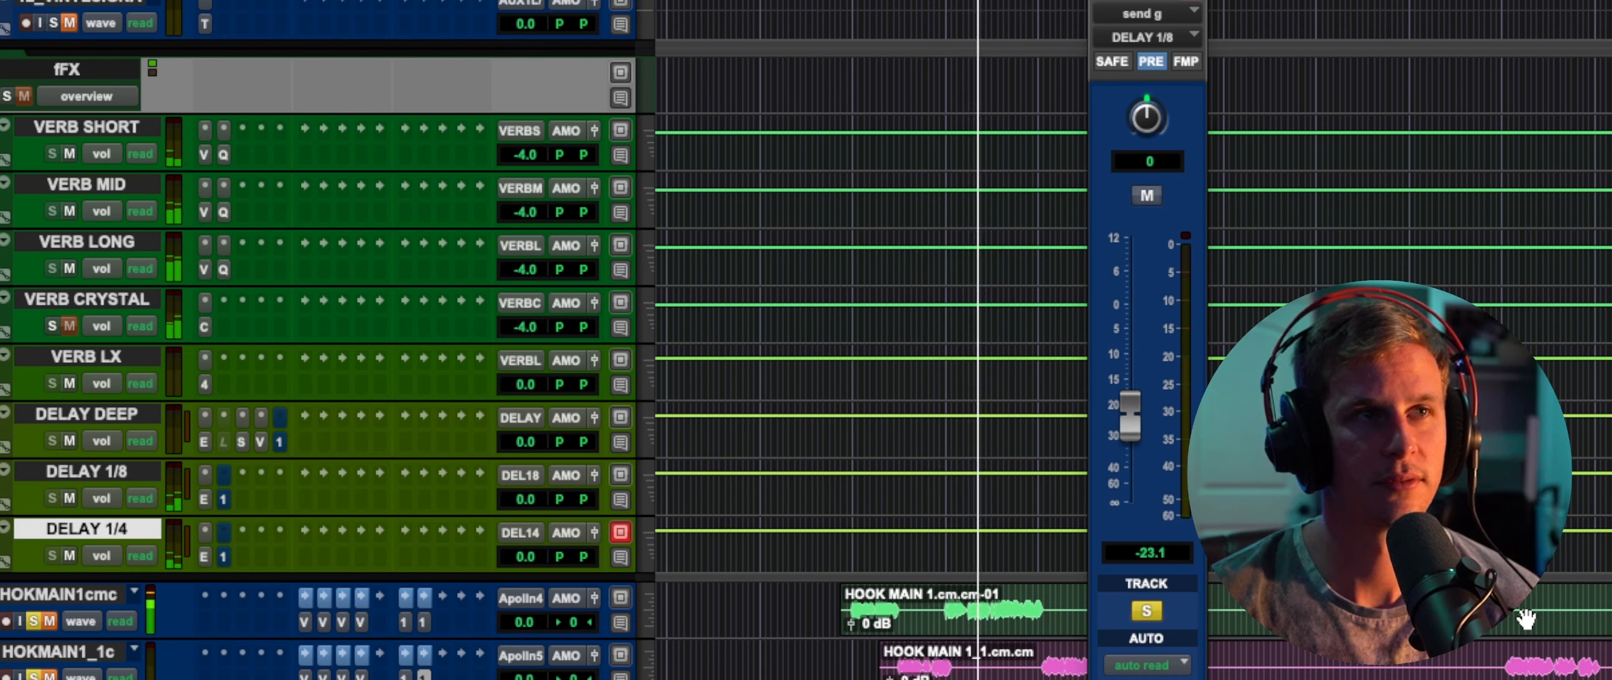
key(space)
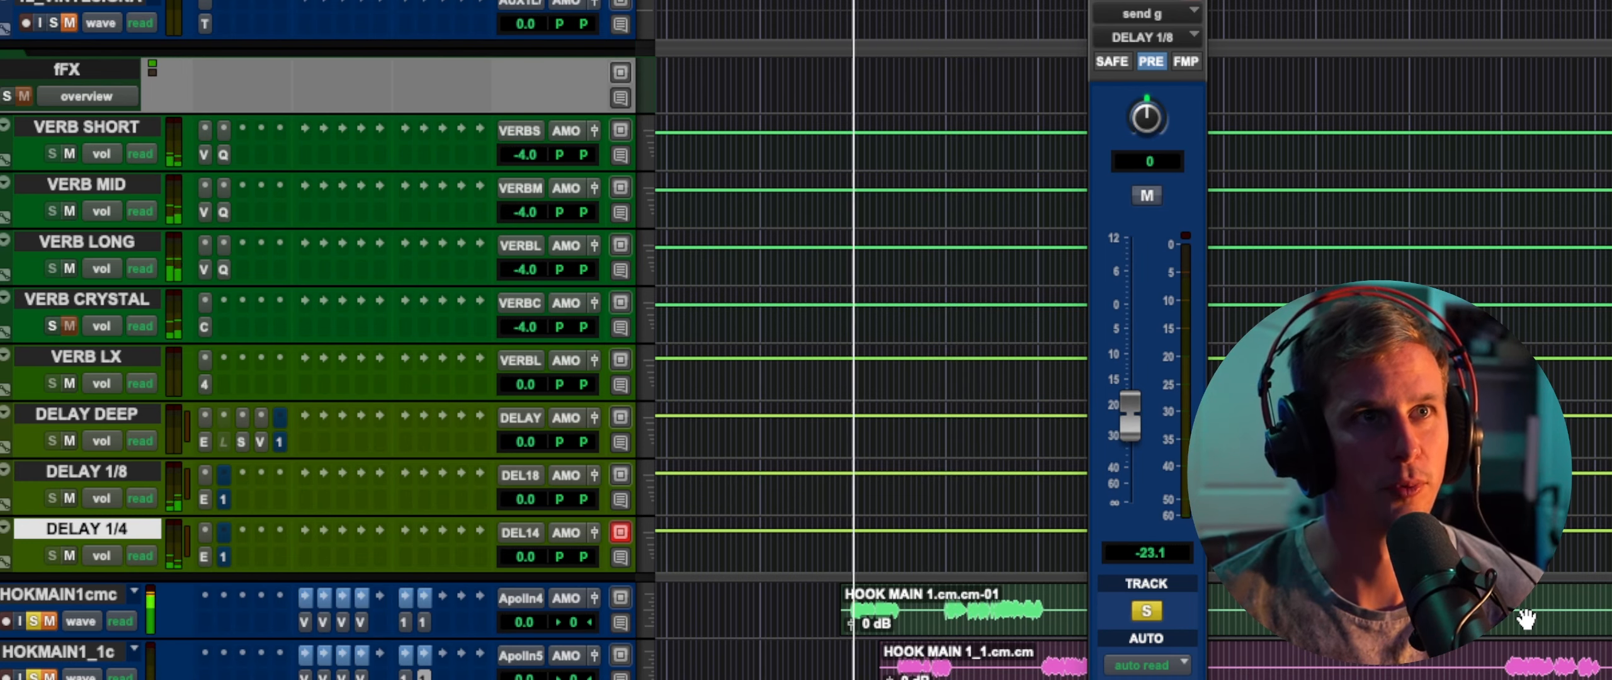
key(space)
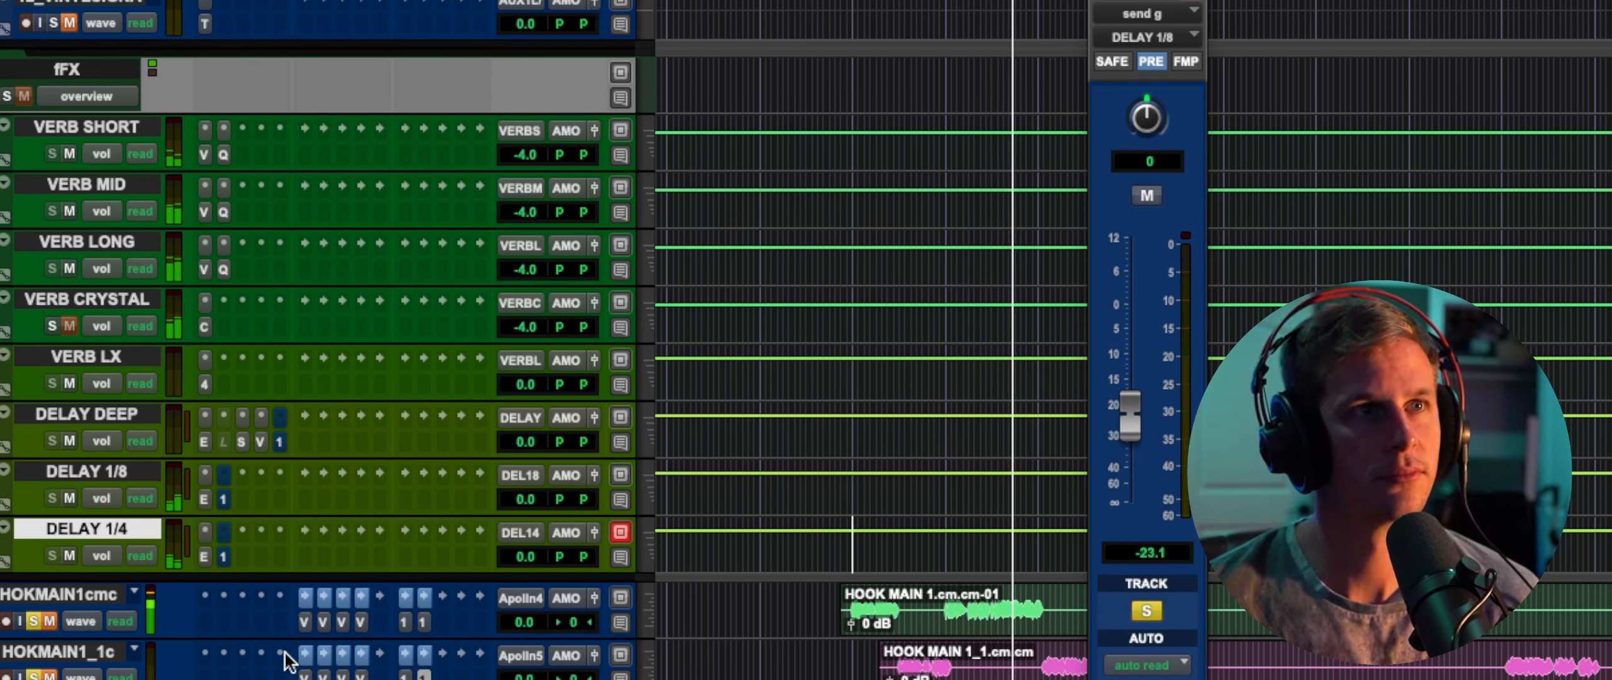
key(space)
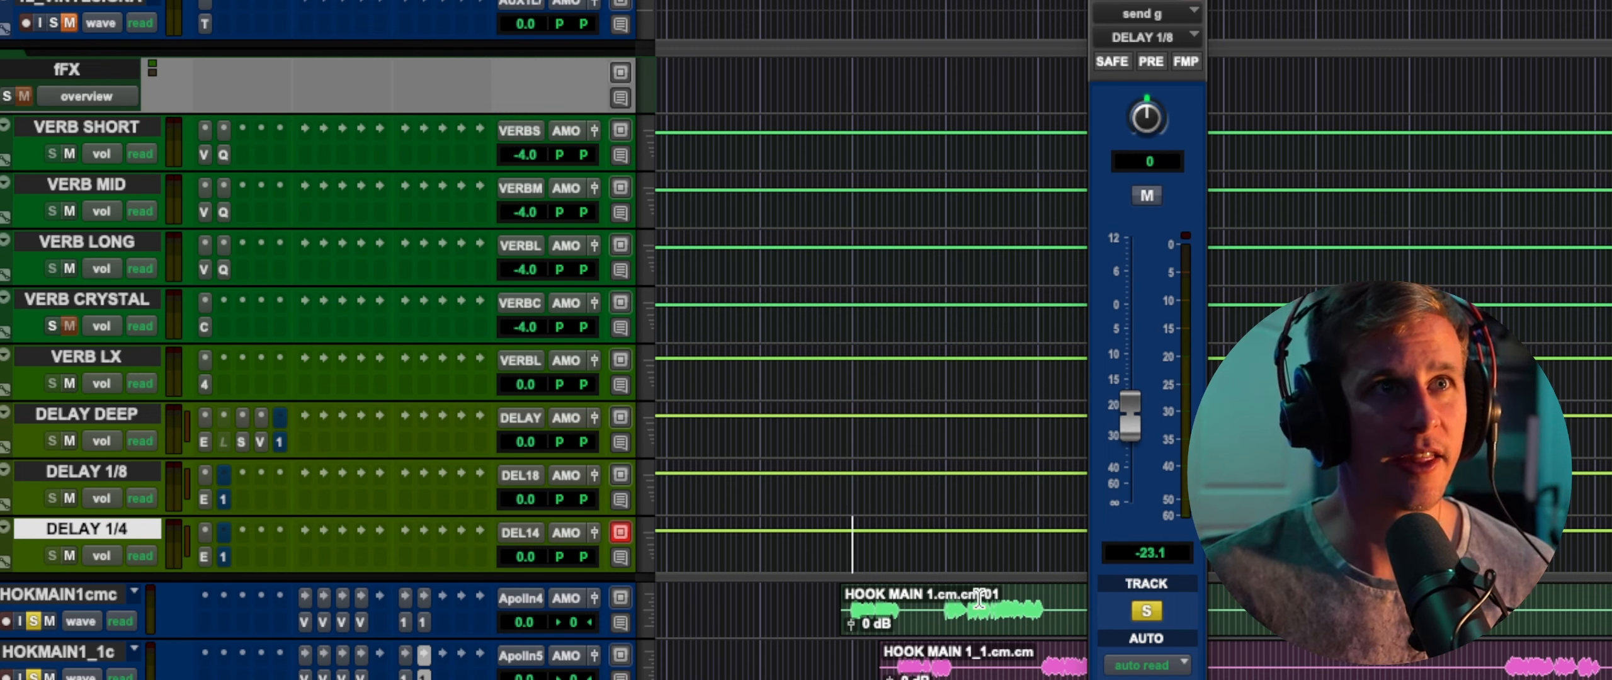
- Highlight the opening phrase of each hook vocal clip, and play the hook from just before them with both tracks unsoloed
drag(941, 608, 838, 614)
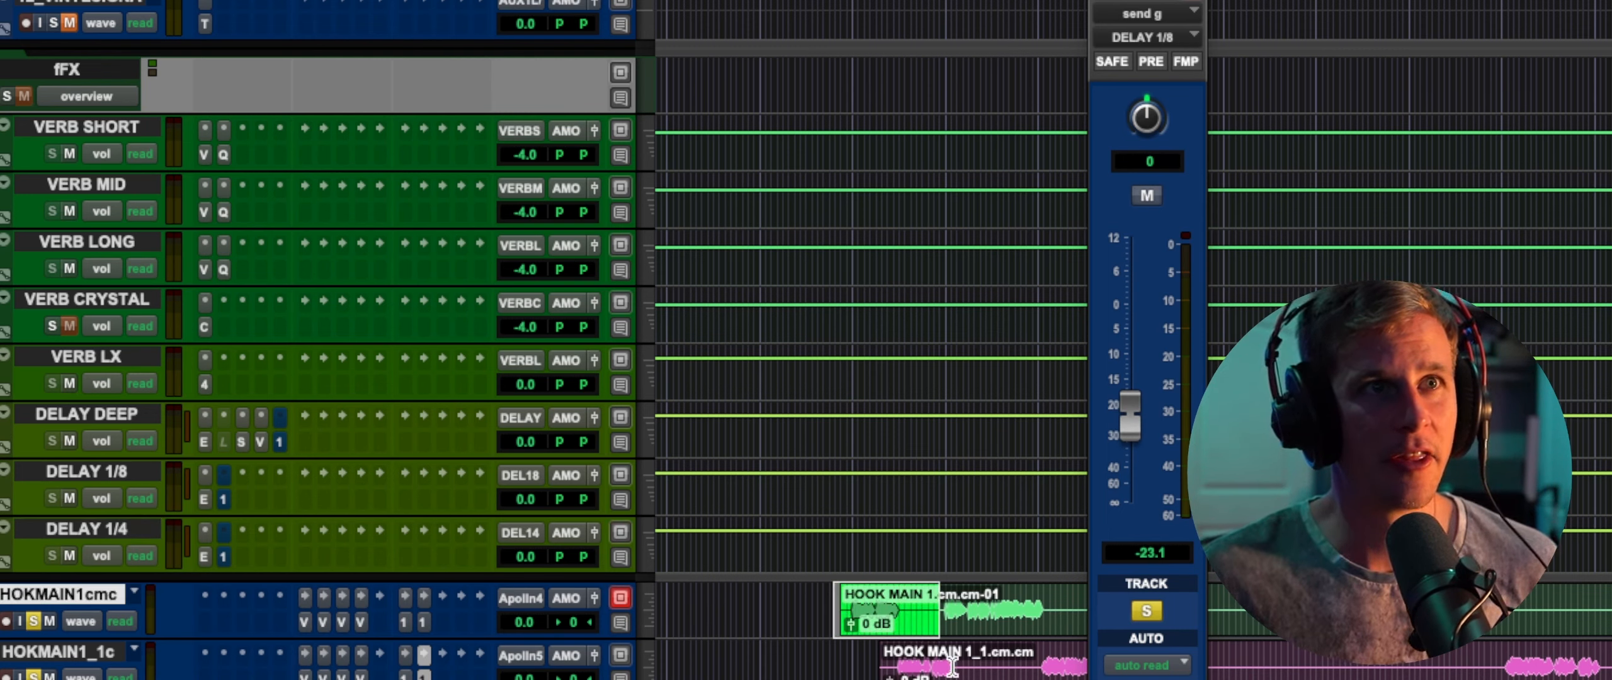
drag(968, 665, 894, 666)
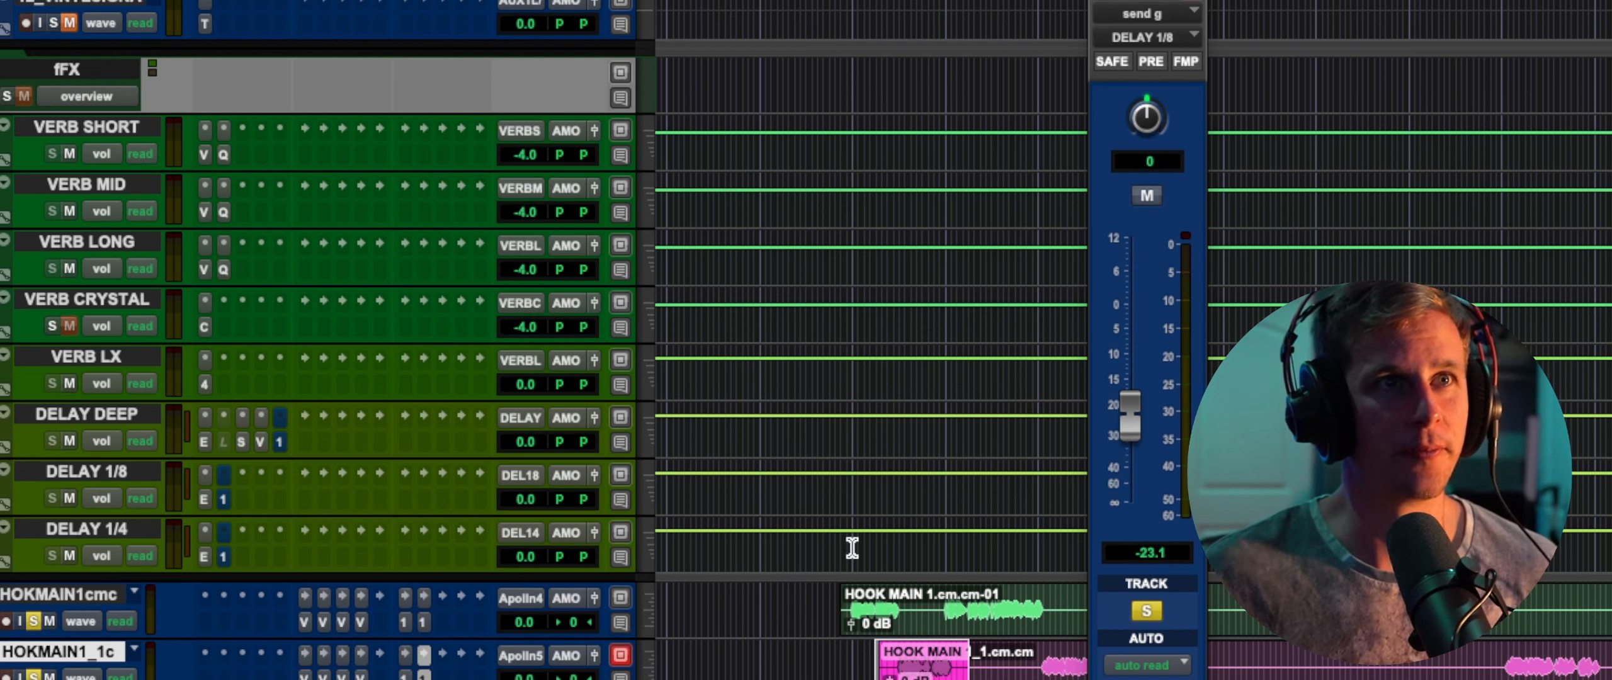
click(848, 546)
key(space)
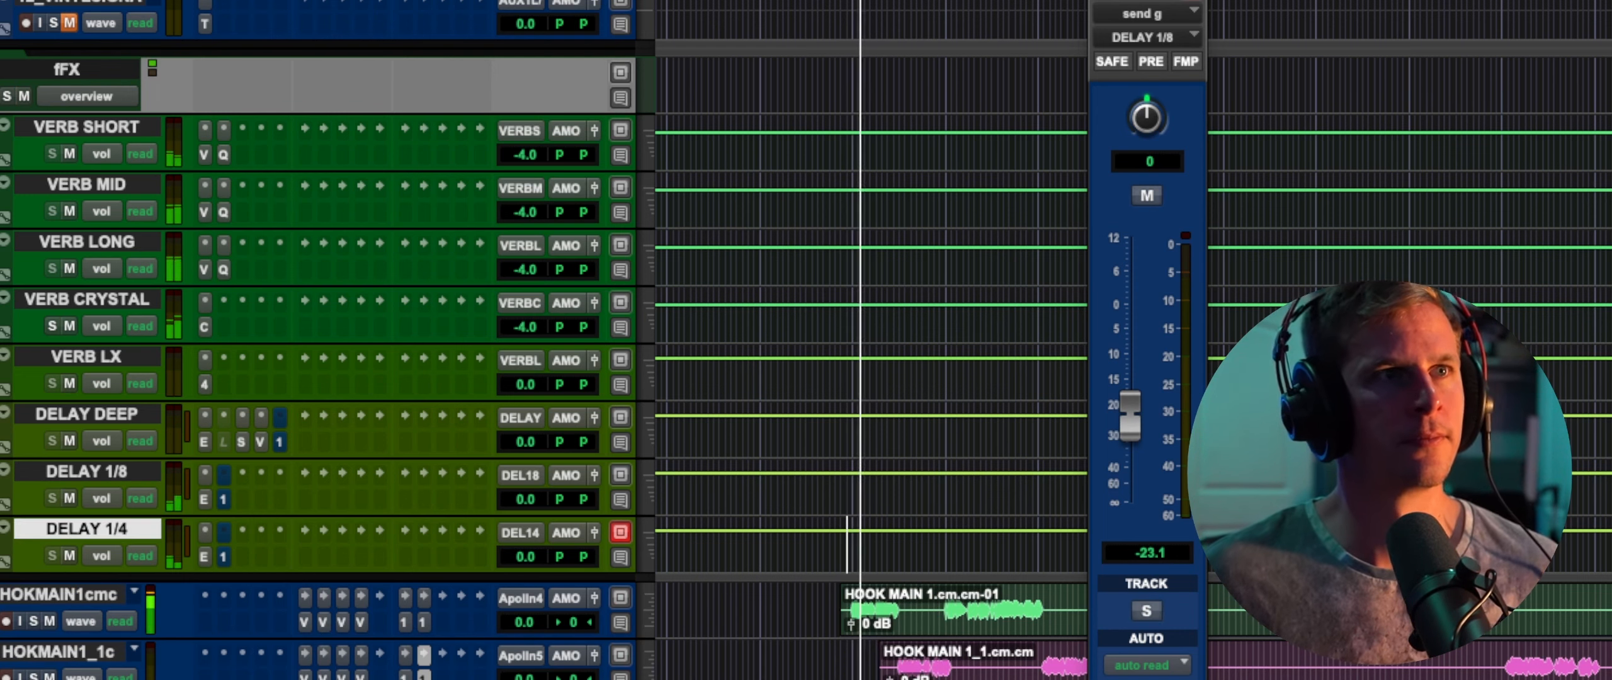